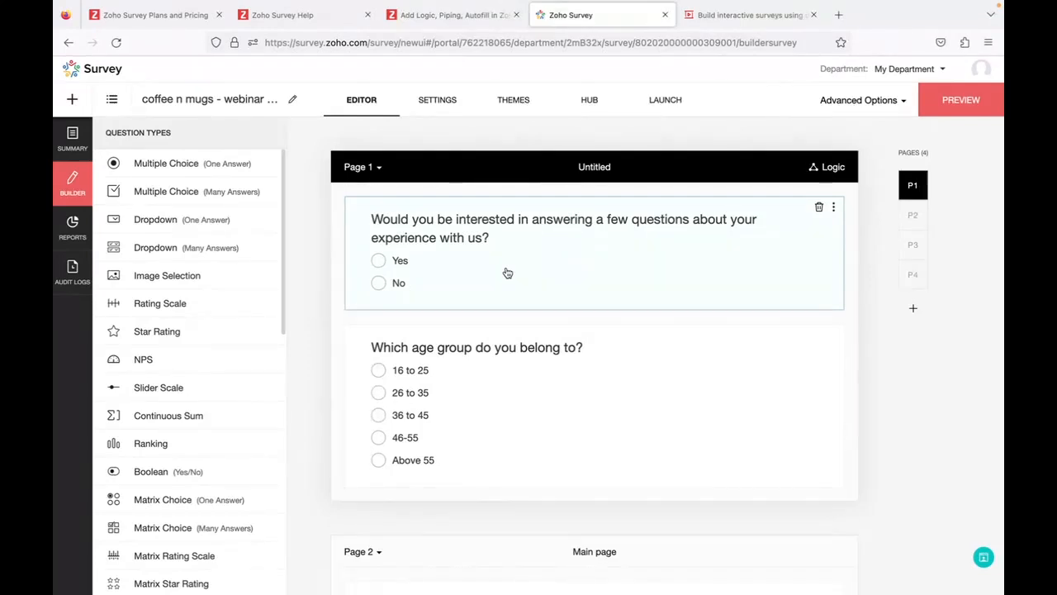
Step: In Page 1's skip logic, set answering "No" to the interest question to skip to the Disqualification Page, and save
click(835, 169)
click(760, 201)
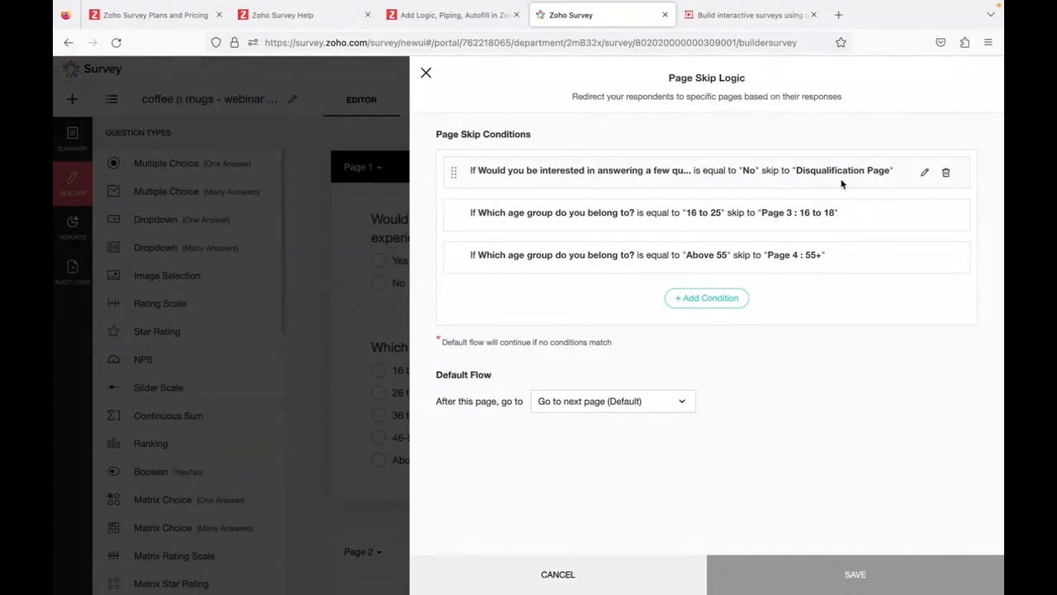
click(925, 175)
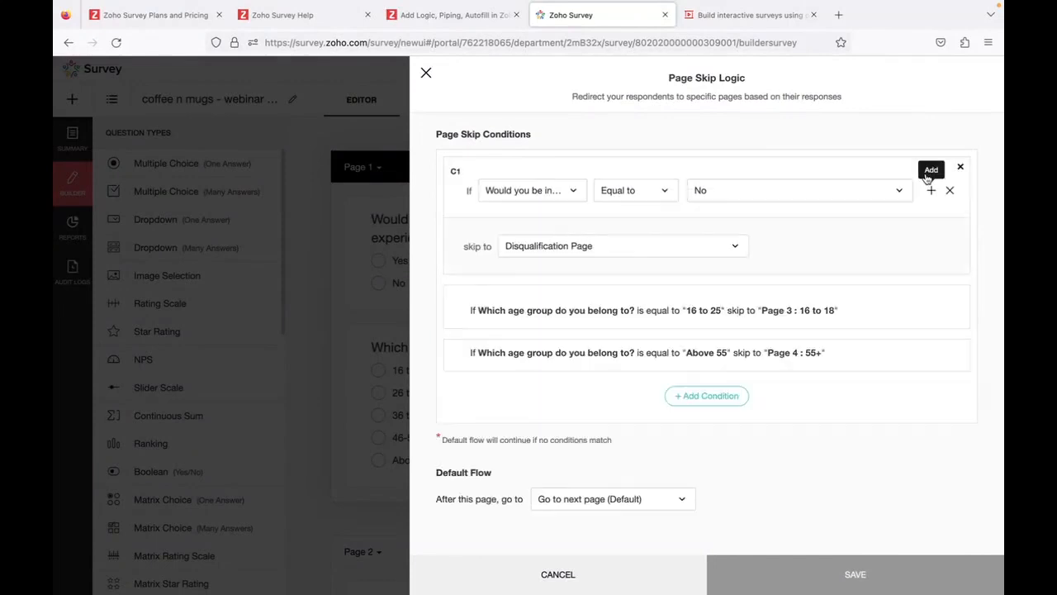
click(700, 245)
click(585, 295)
click(851, 568)
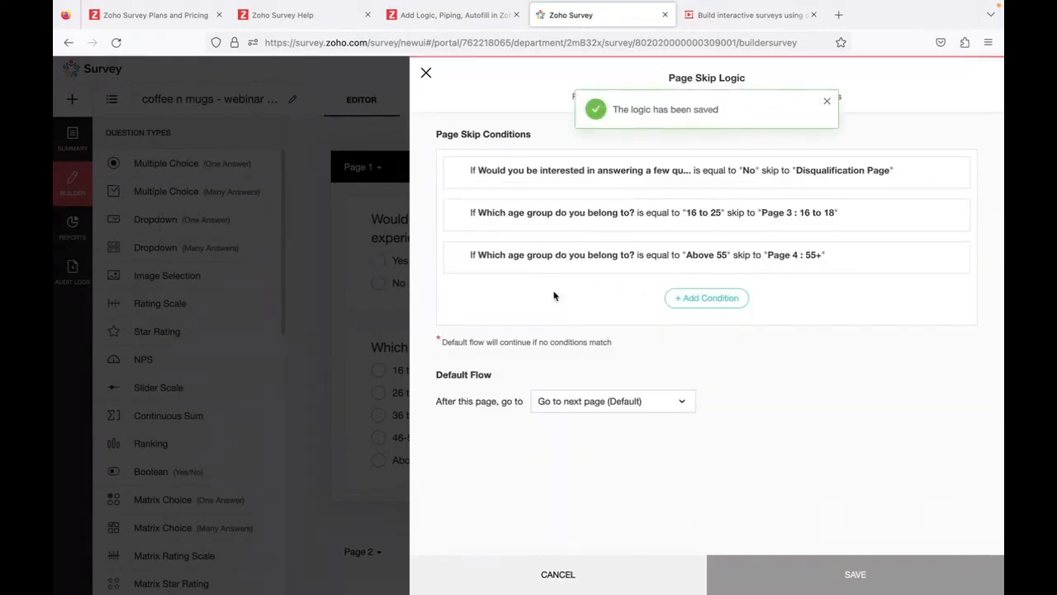
click(426, 73)
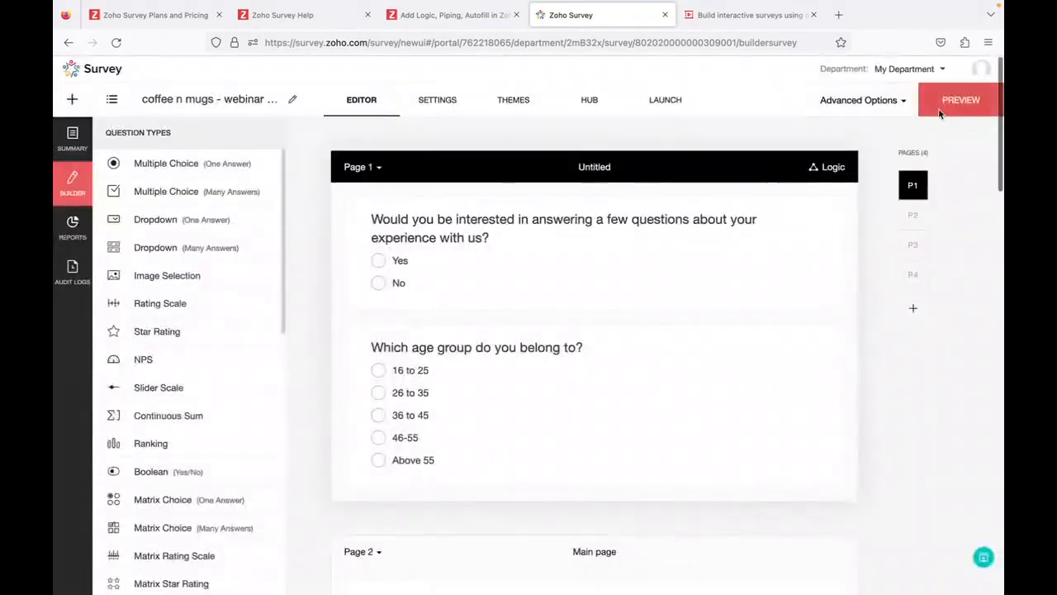
Step: Preview the survey answering "No" to the interest question to test the disqualification skip, and close the preview
click(957, 99)
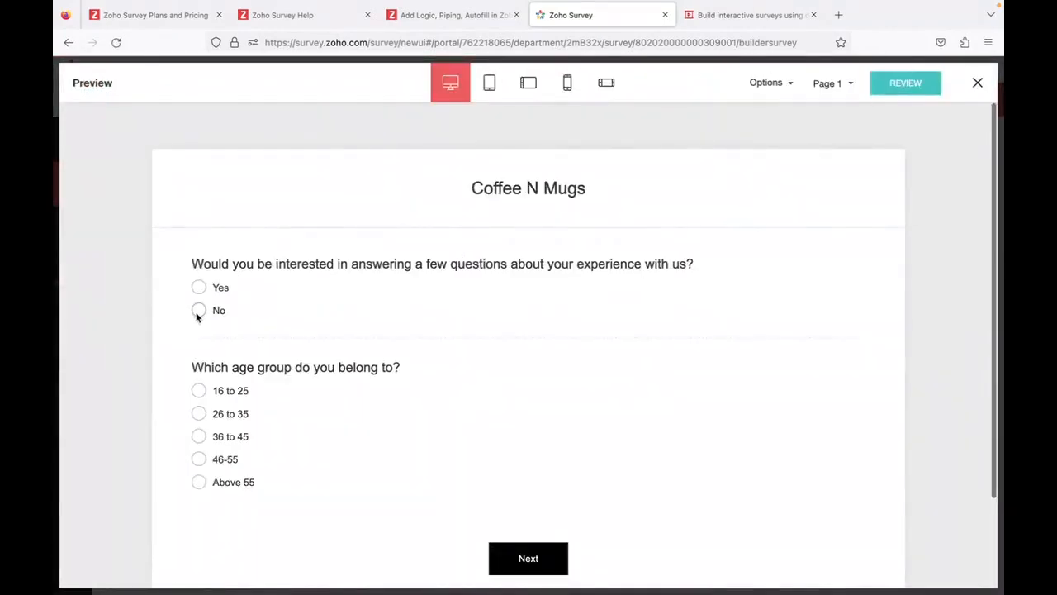
click(199, 312)
click(508, 561)
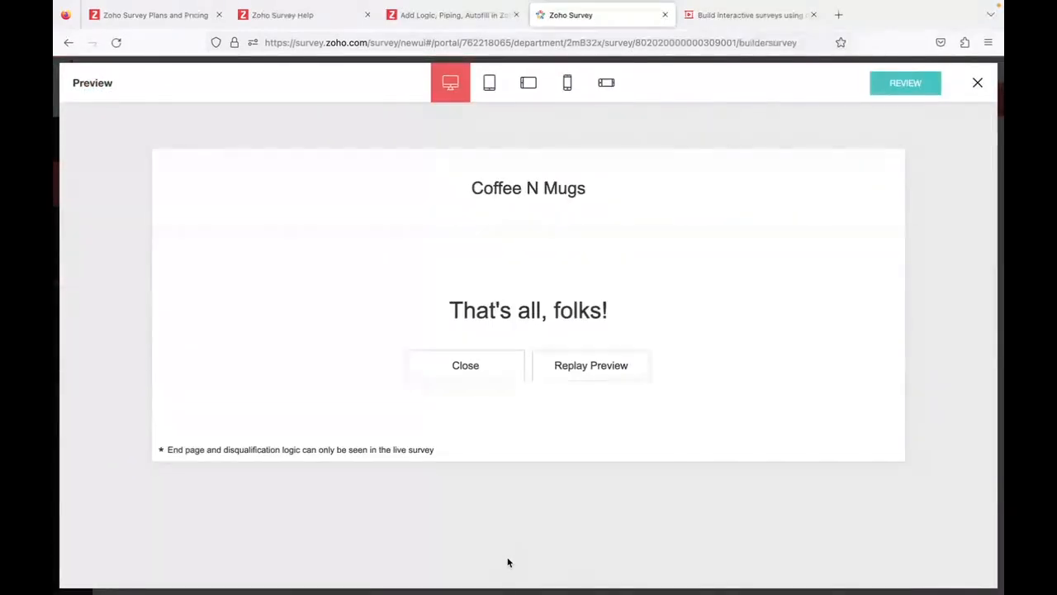
click(976, 83)
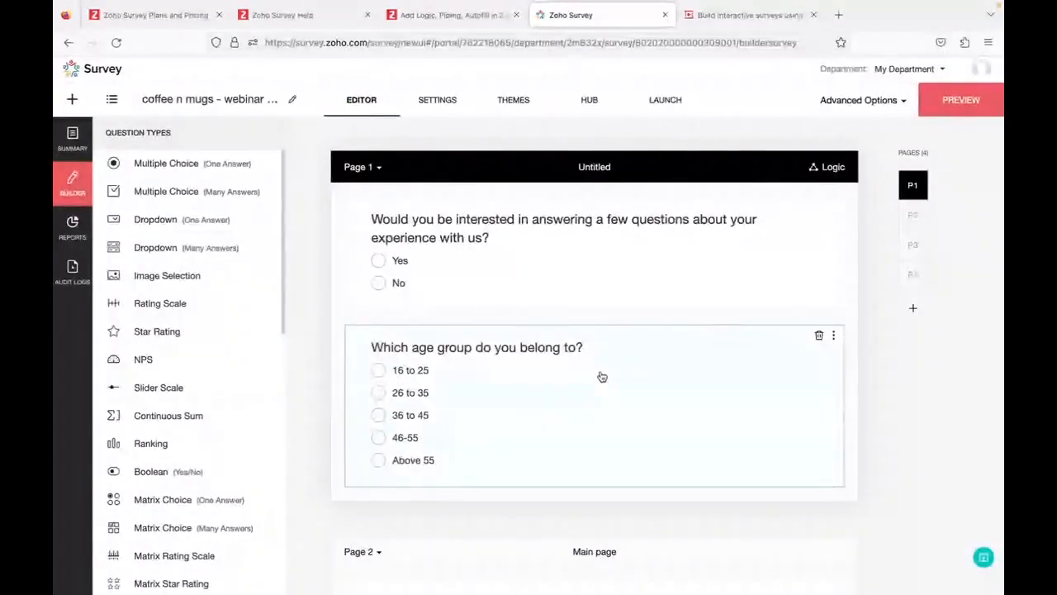
Step: In Page 1's skip logic, set the age group answer "16 to 25" to skip to "Page 3 : 16 to 18", and save
scroll(602, 376, down, 2)
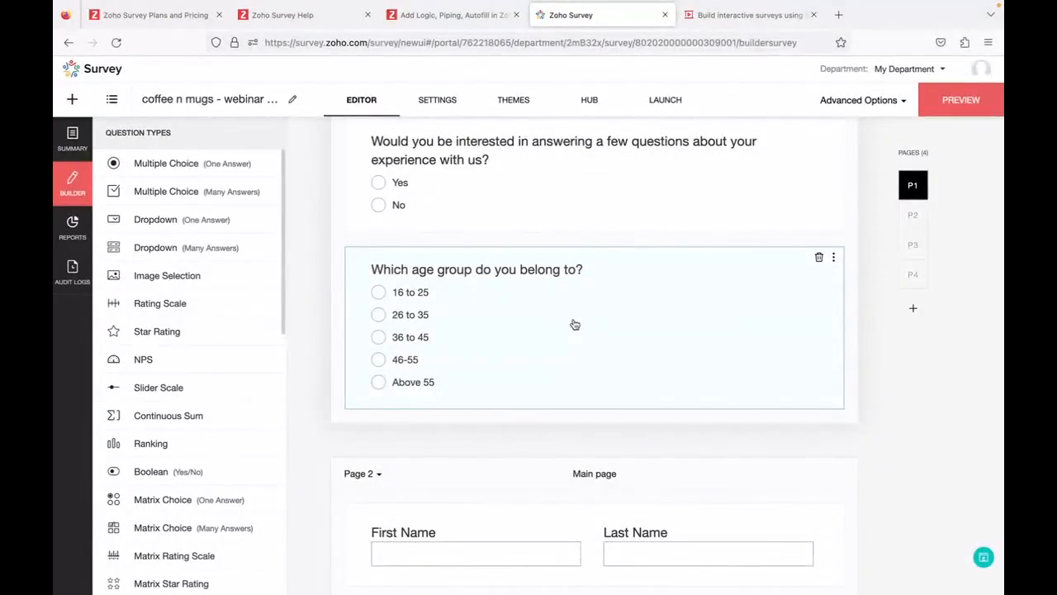
scroll(715, 337, up, 2)
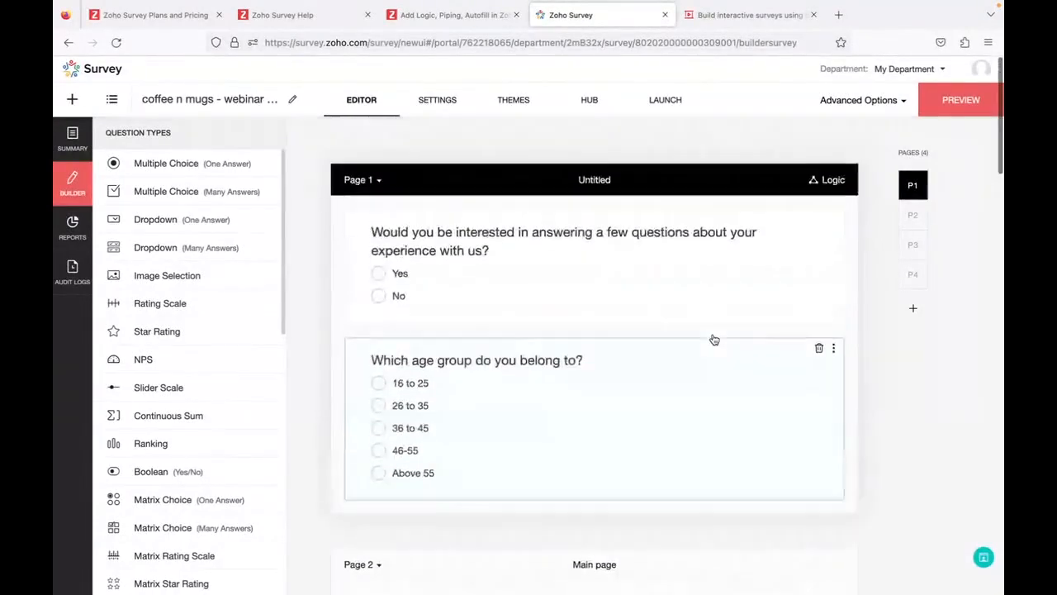
click(827, 170)
click(765, 202)
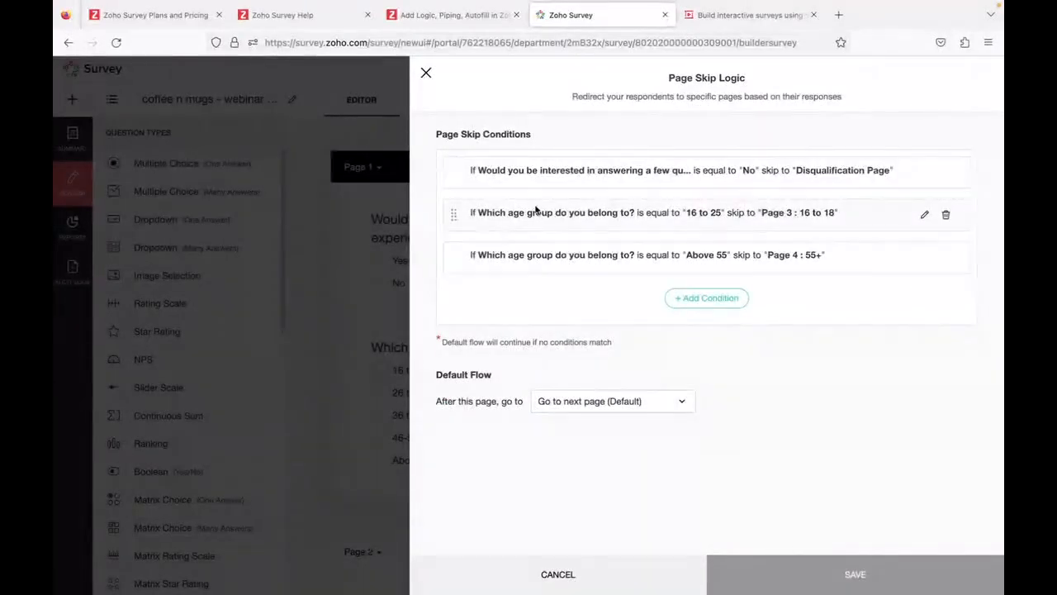
click(925, 216)
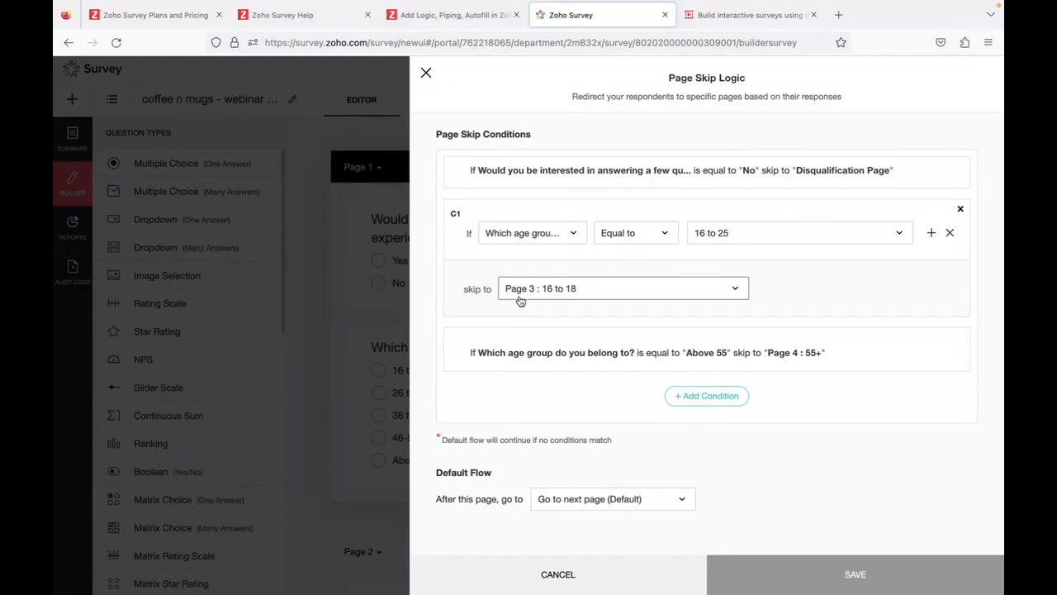
click(575, 294)
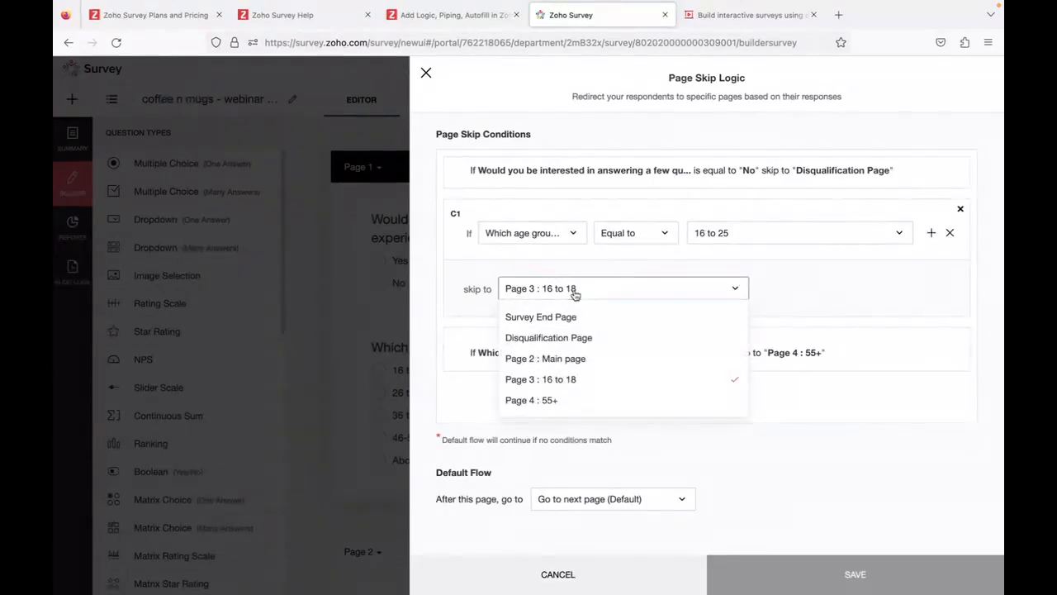
click(587, 382)
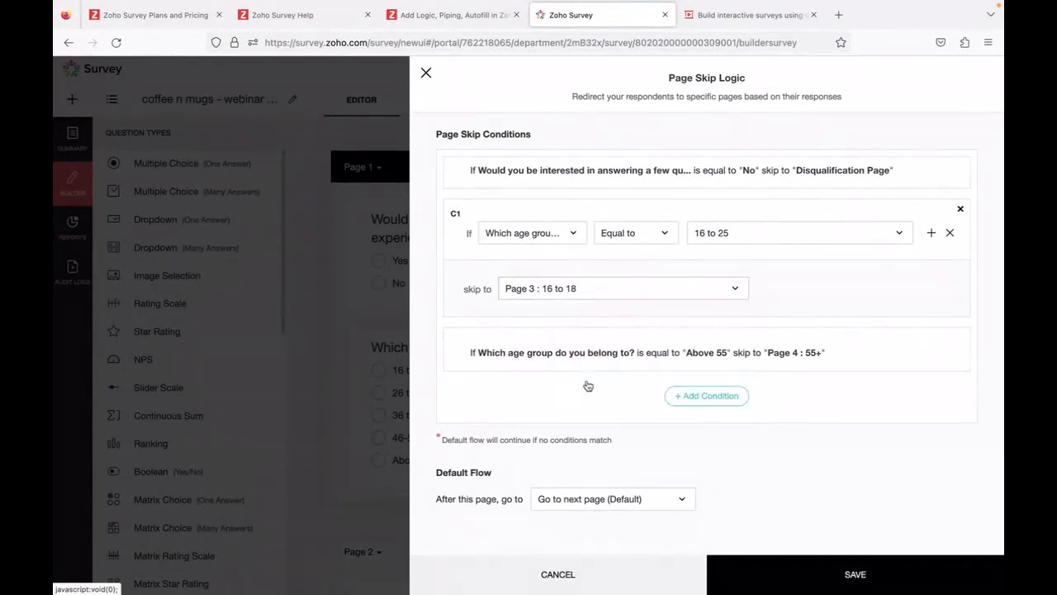
click(814, 570)
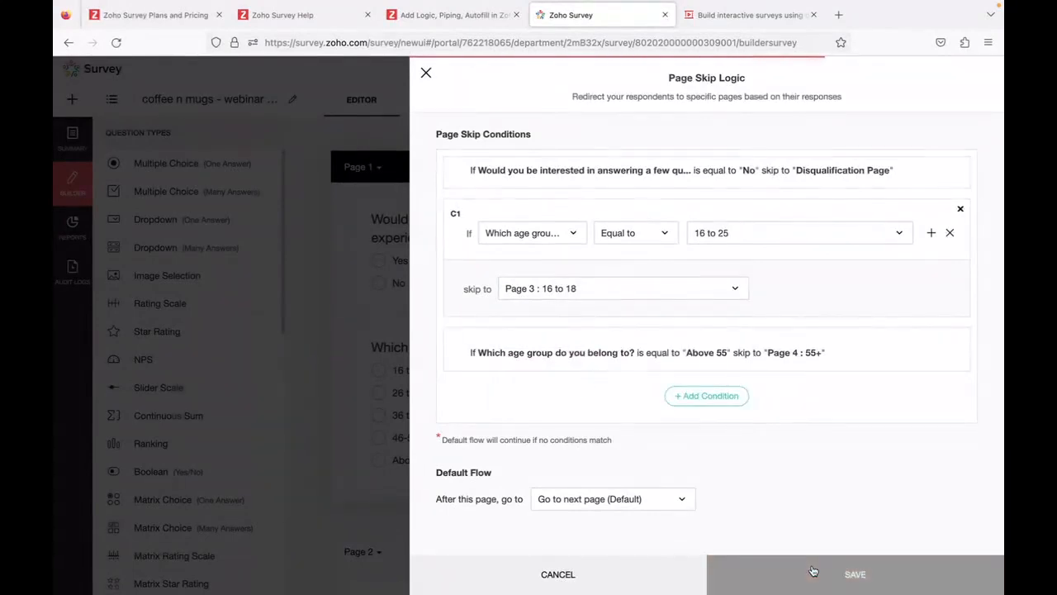
click(425, 74)
Step: Set the default flow in Page 3's skip logic to go to the Survey End Page, and save it
scroll(536, 432, down, 10)
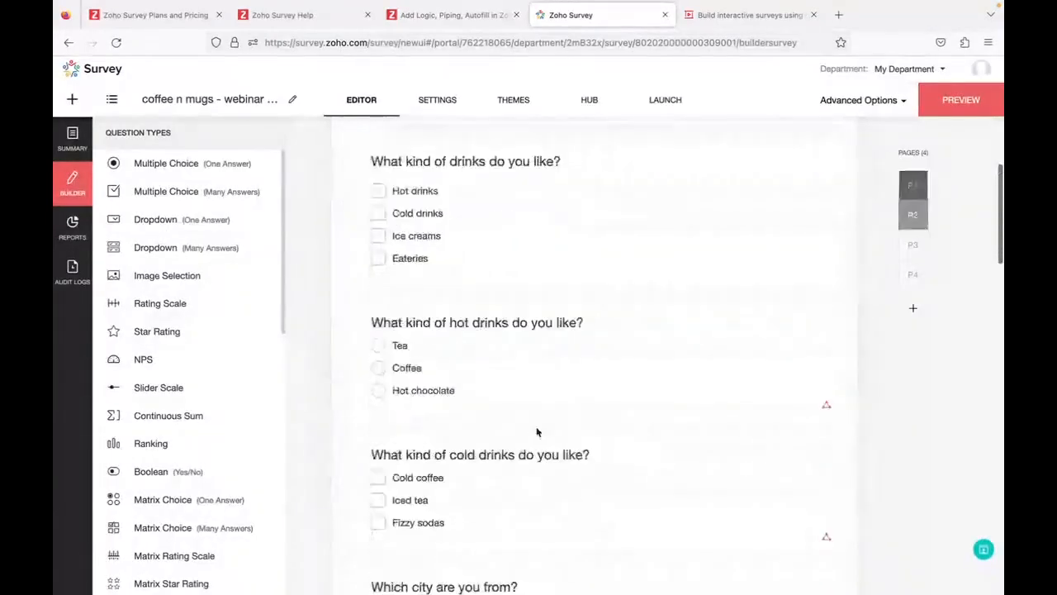
scroll(537, 432, down, 15)
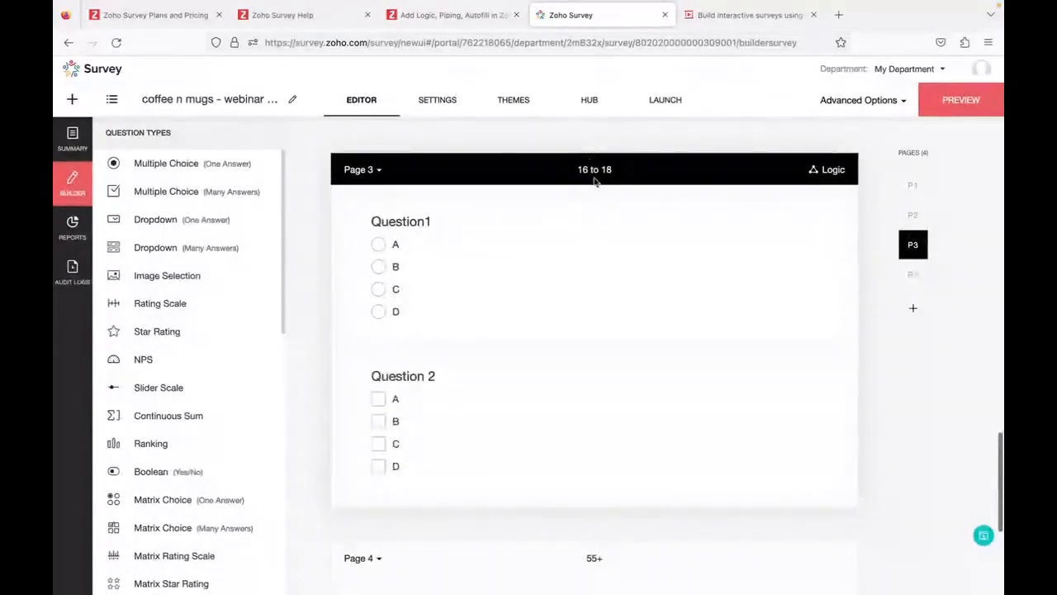
click(828, 173)
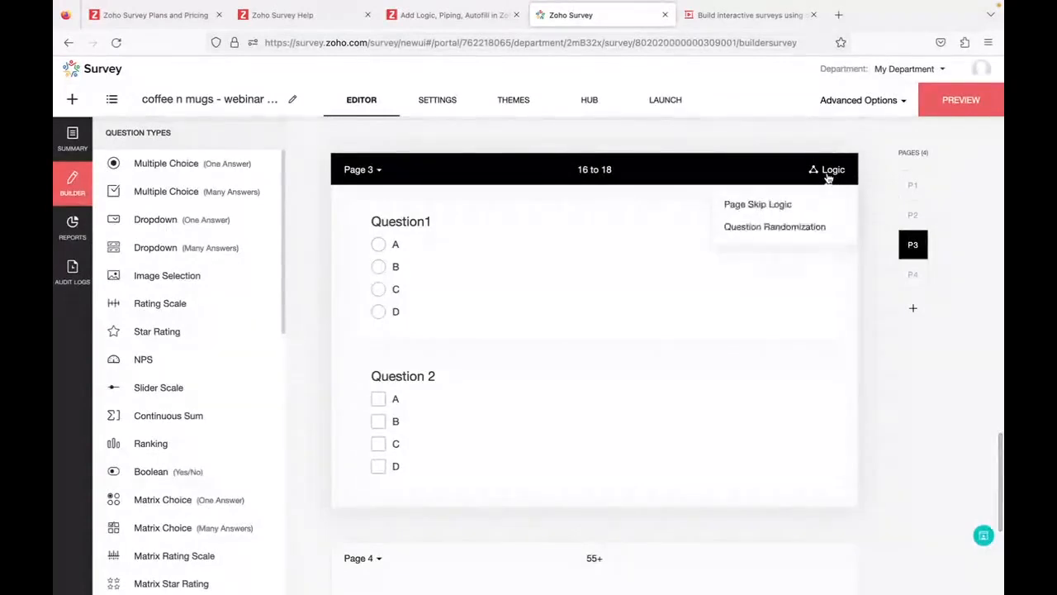
click(760, 204)
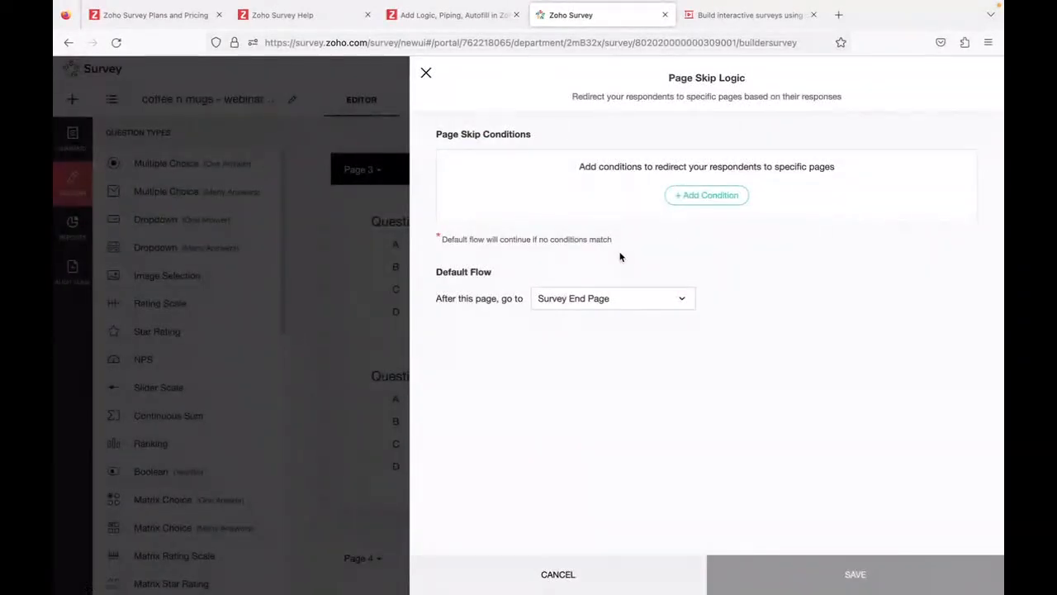
click(598, 300)
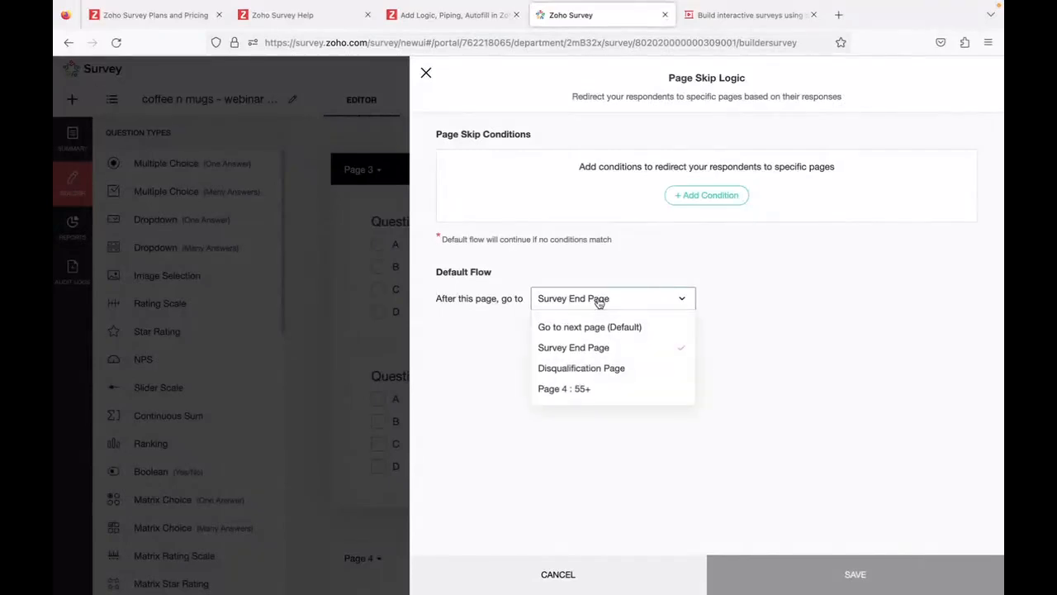
click(582, 353)
click(808, 579)
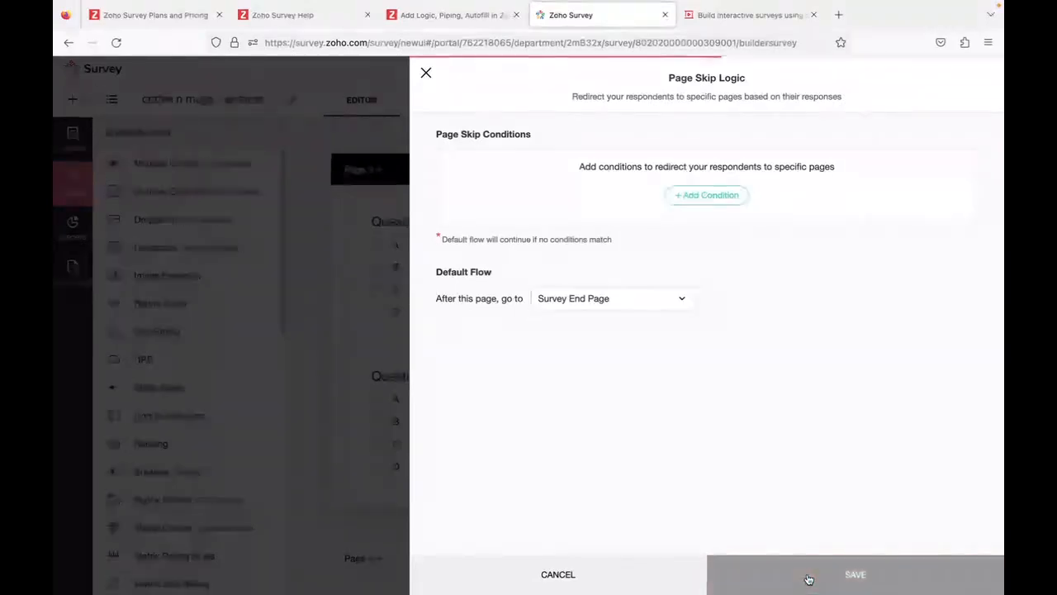
click(426, 73)
Step: Preview the survey with age group "16 to 25", proceed through the "16 to 18" page to the end, and close the preview
click(952, 95)
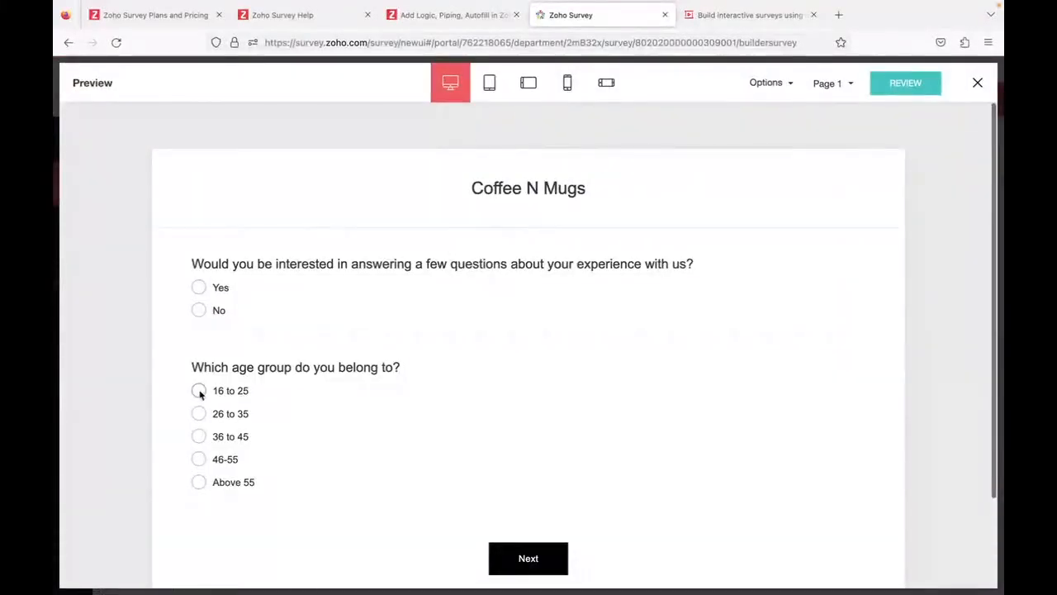
click(199, 391)
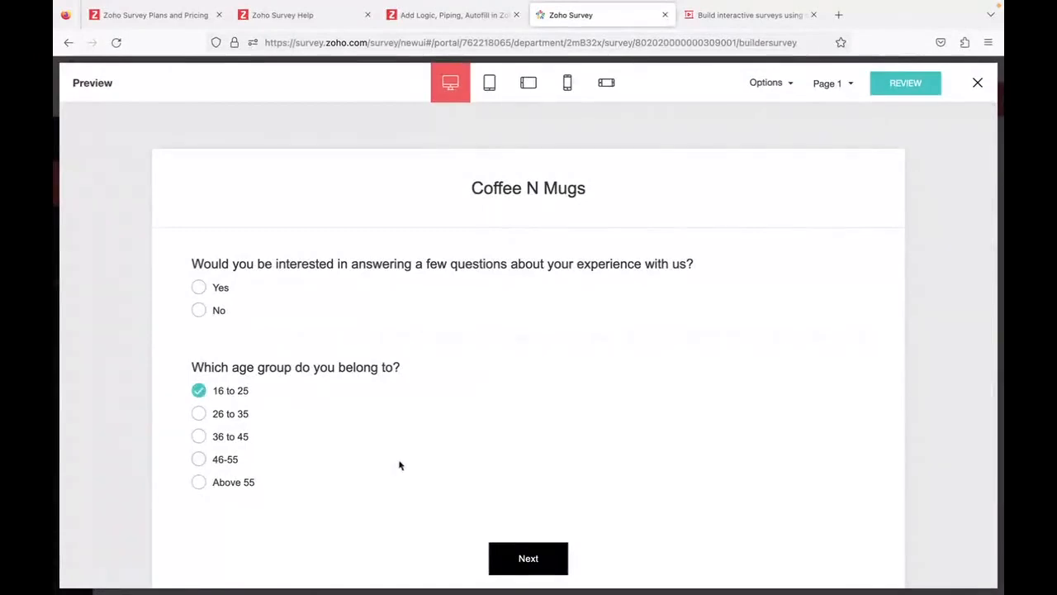
click(522, 560)
scroll(463, 558, down, 1)
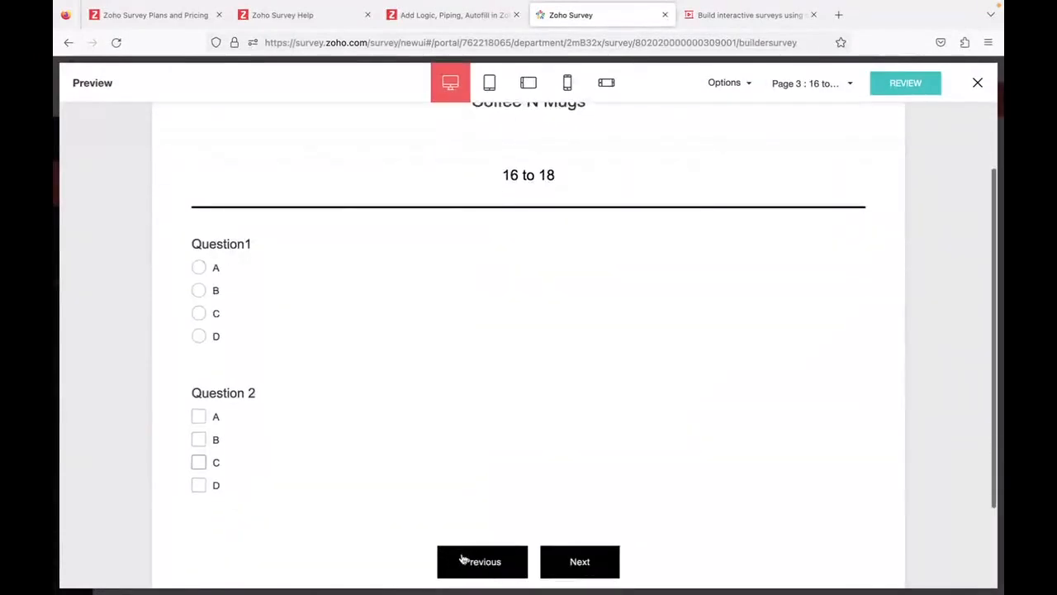
scroll(488, 414, down, 1)
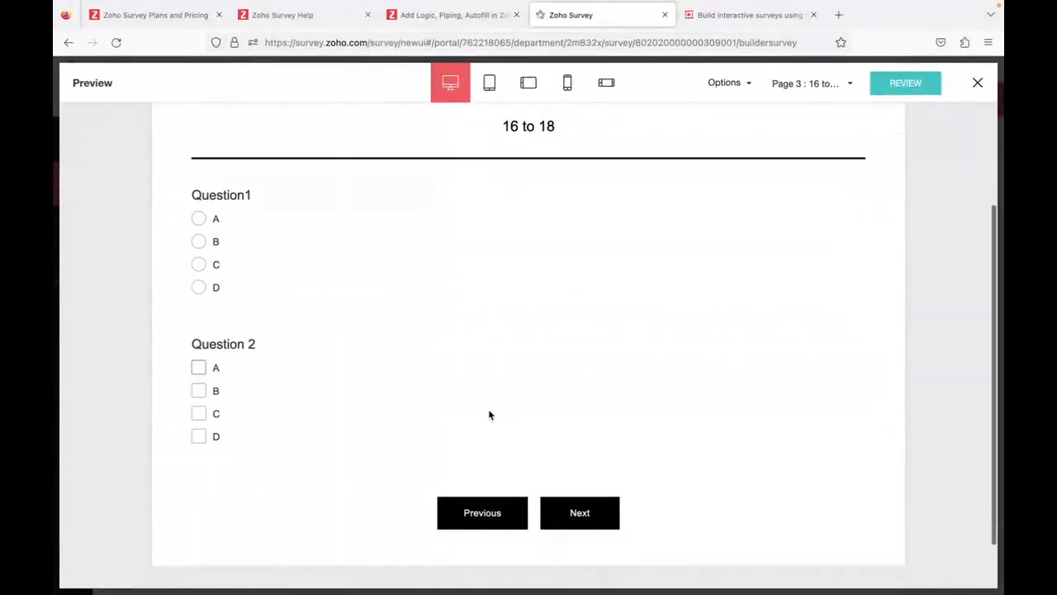
click(581, 512)
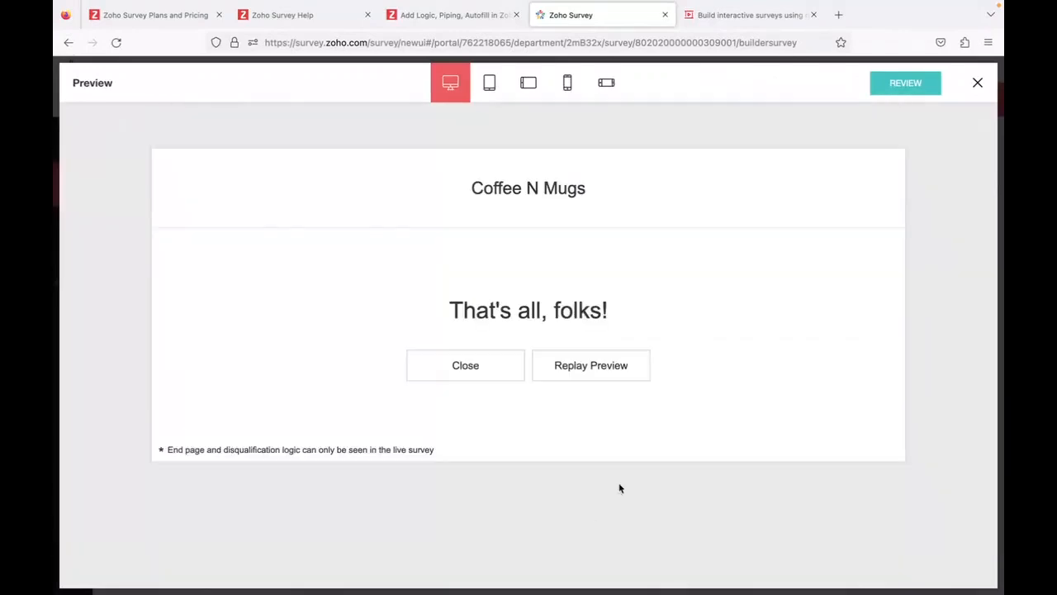
click(977, 82)
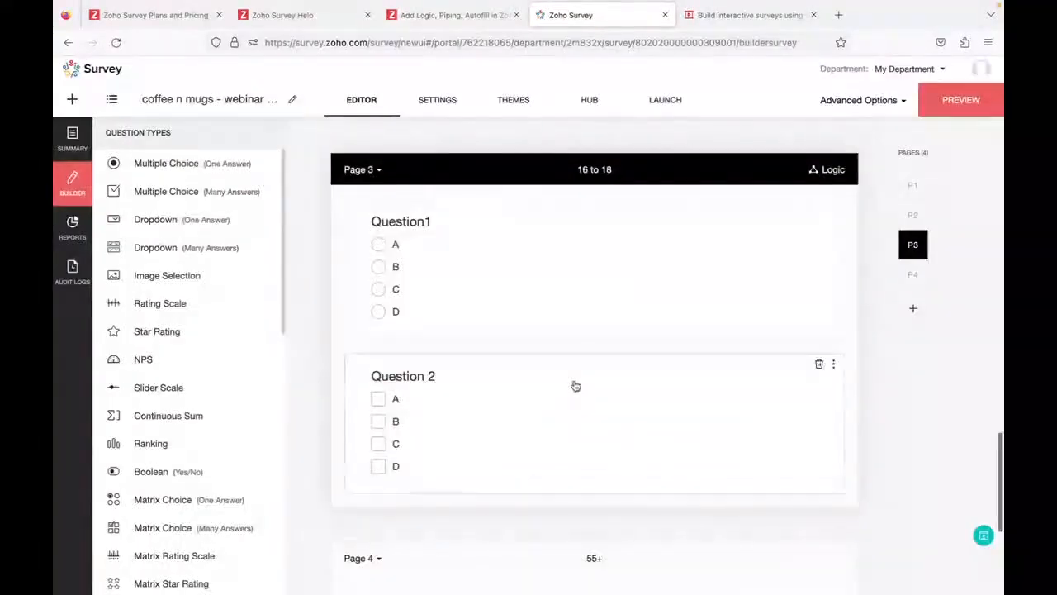
Step: Set Page 2's hot drinks question to display only if "What kind of drinks do you like?" equals "Hot drinks", and save
scroll(576, 385, down, 3)
scroll(575, 386, up, 10)
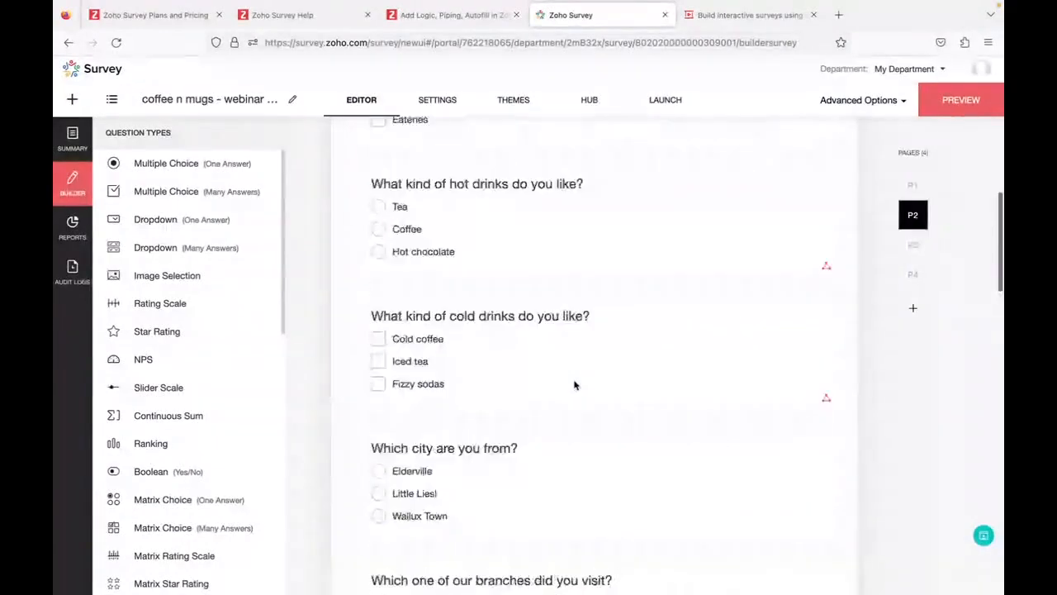
scroll(575, 386, up, 5)
scroll(576, 386, down, 4)
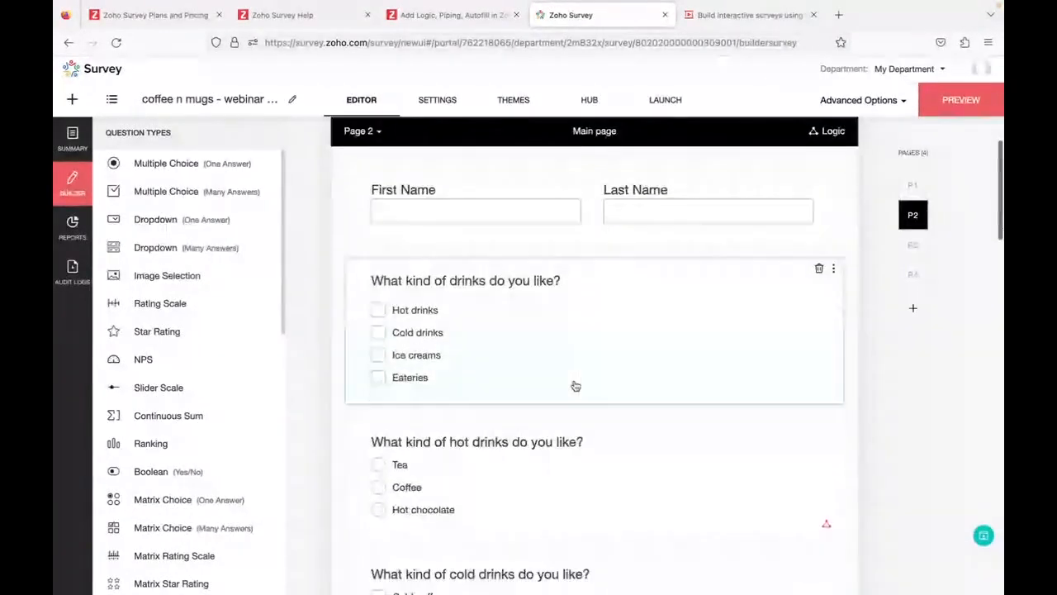
scroll(575, 386, up, 1)
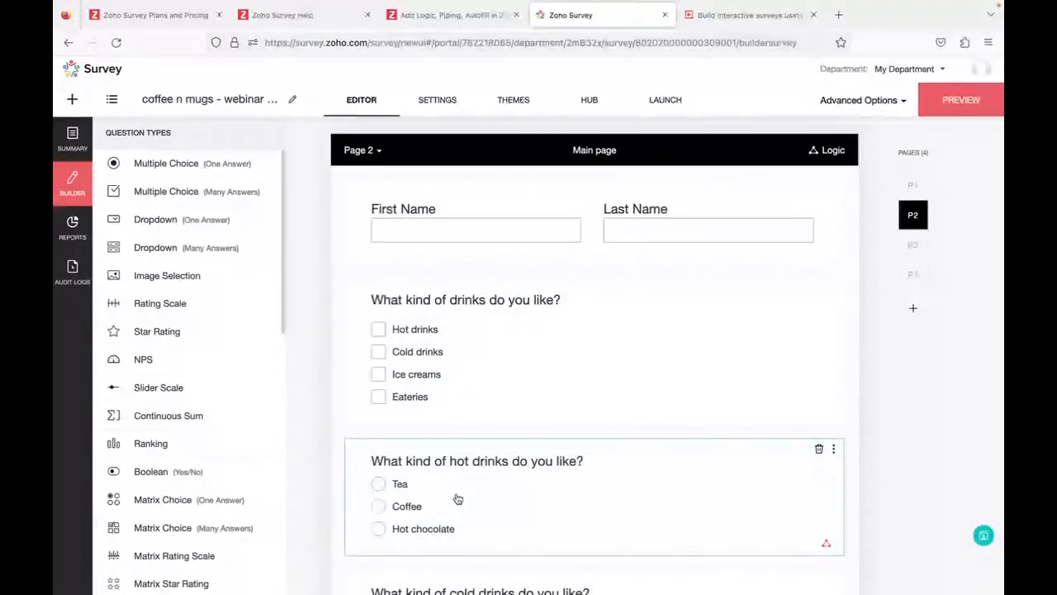
scroll(577, 463, up, 1)
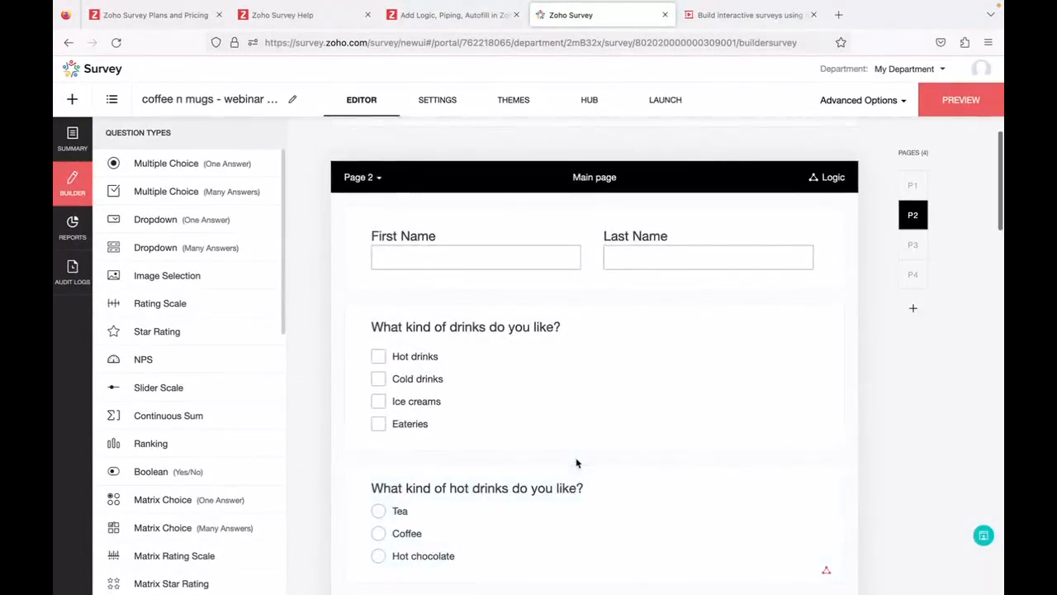
scroll(548, 438, down, 1)
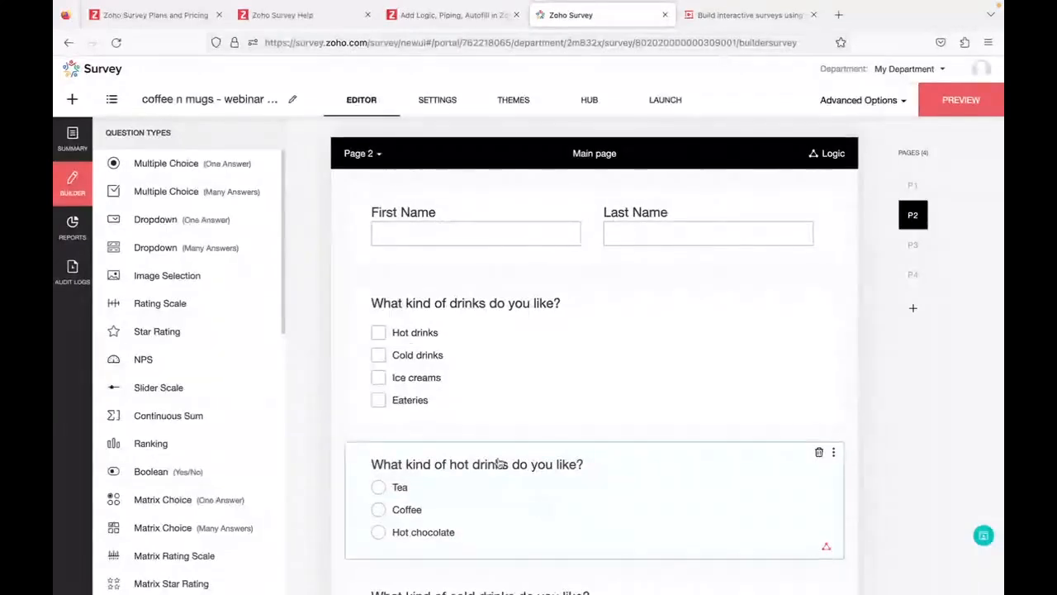
click(491, 507)
click(533, 100)
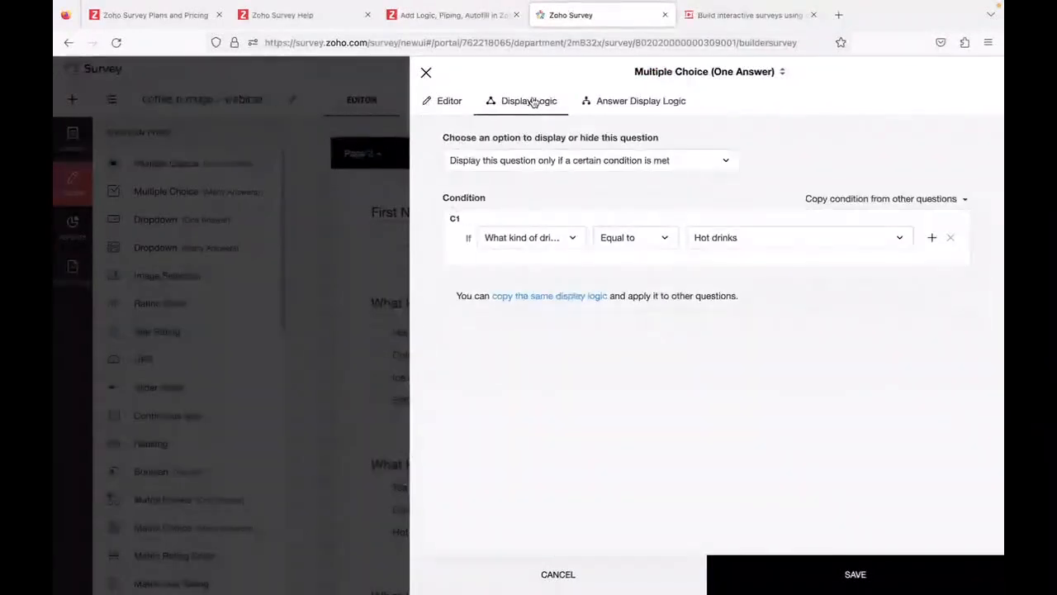
click(552, 238)
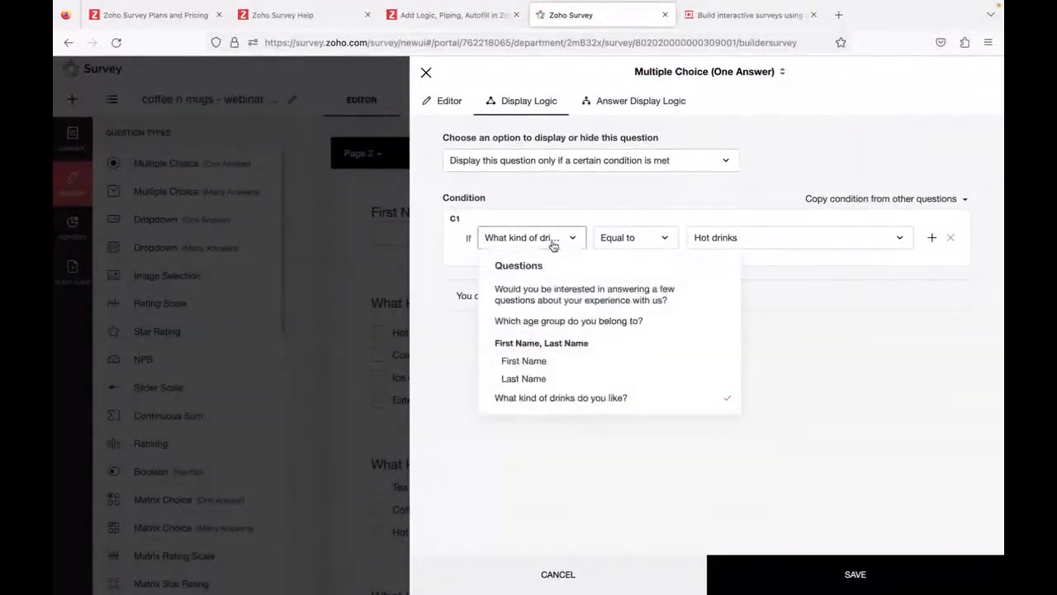
click(540, 402)
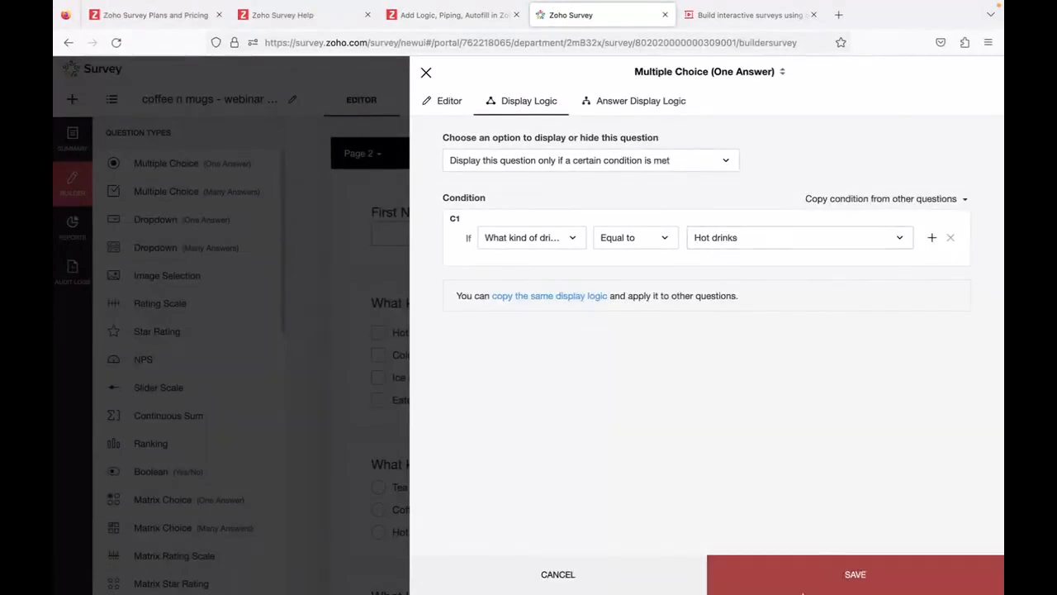
click(799, 587)
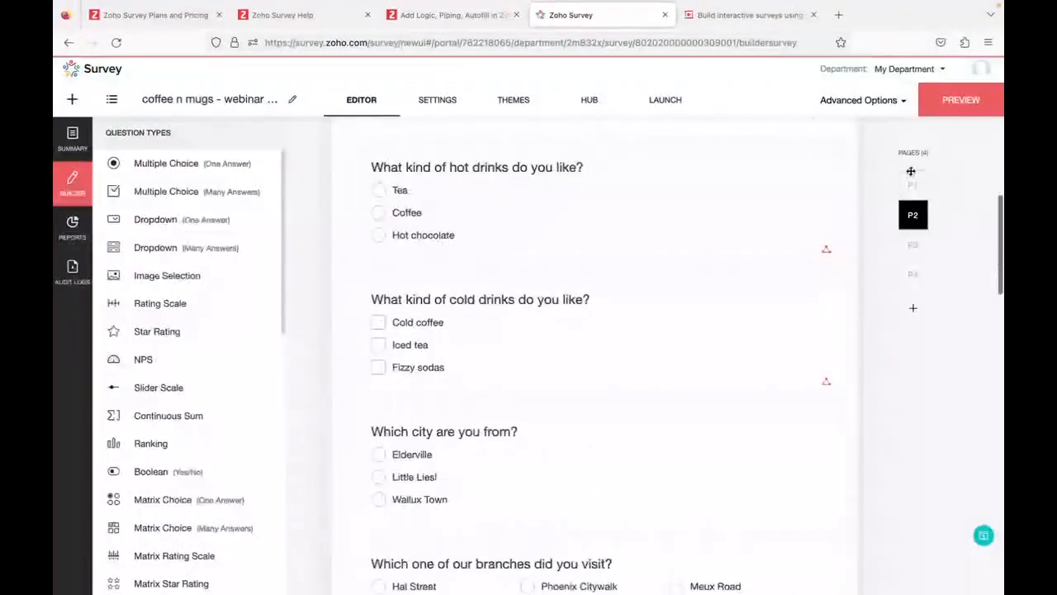
Step: Preview the survey, answer "Yes" to the question about sharing your experience, and proceed to the Main page
click(954, 100)
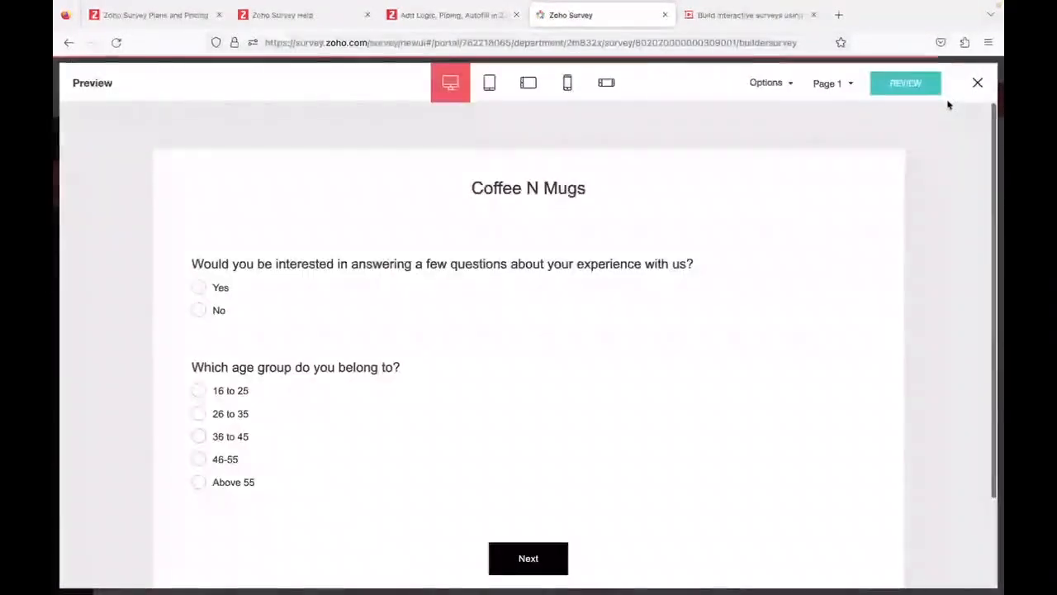
click(199, 287)
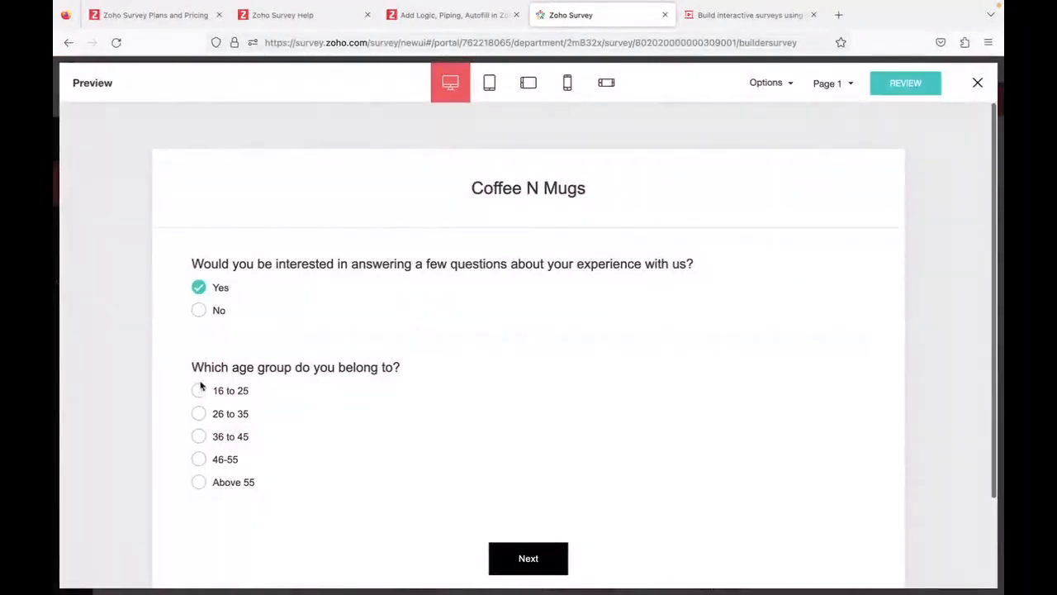
click(504, 557)
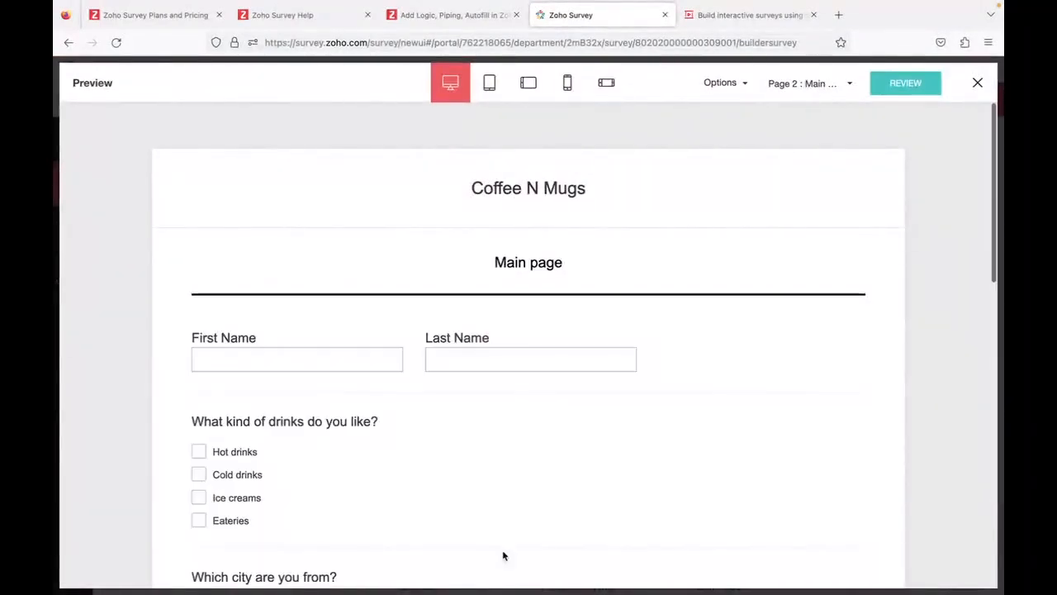
Step: Test the drinks question's display logic by selecting "Hot drinks" and "Cold drinks", clearing both, and closing the preview
scroll(363, 486, down, 1)
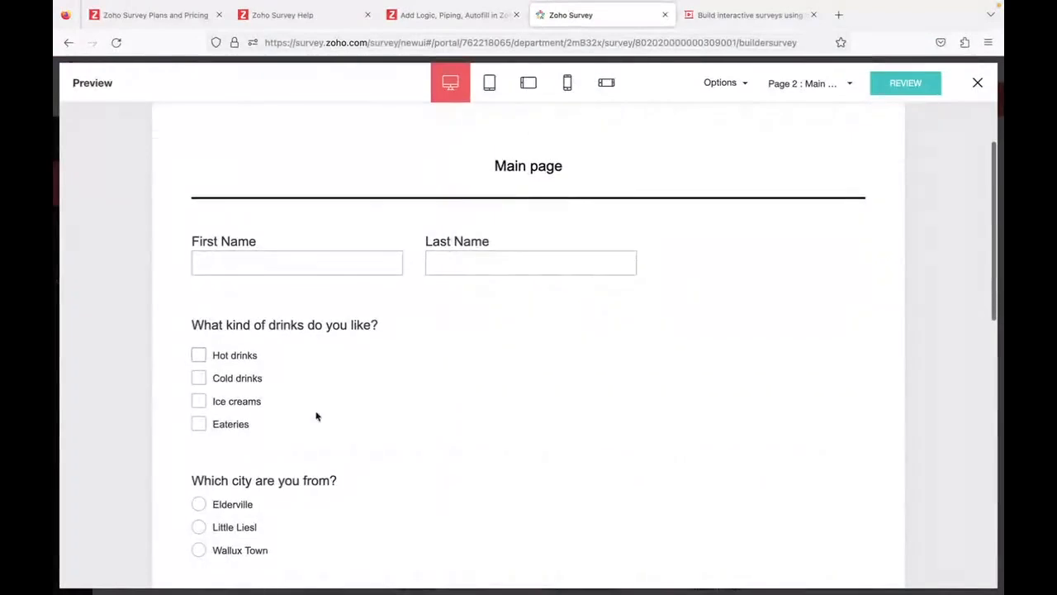
click(199, 355)
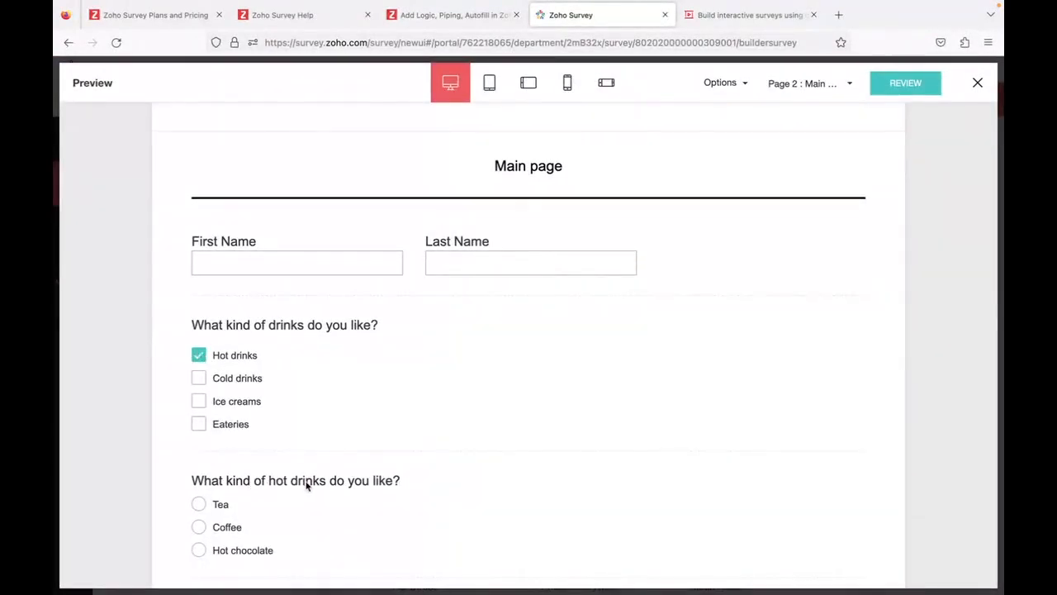
click(201, 377)
click(199, 356)
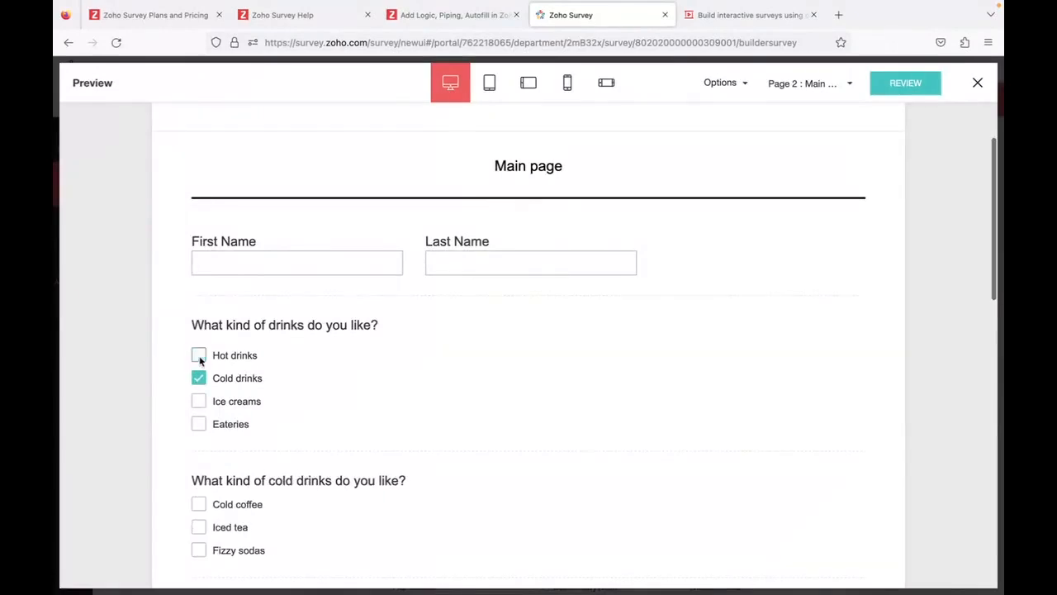
click(199, 377)
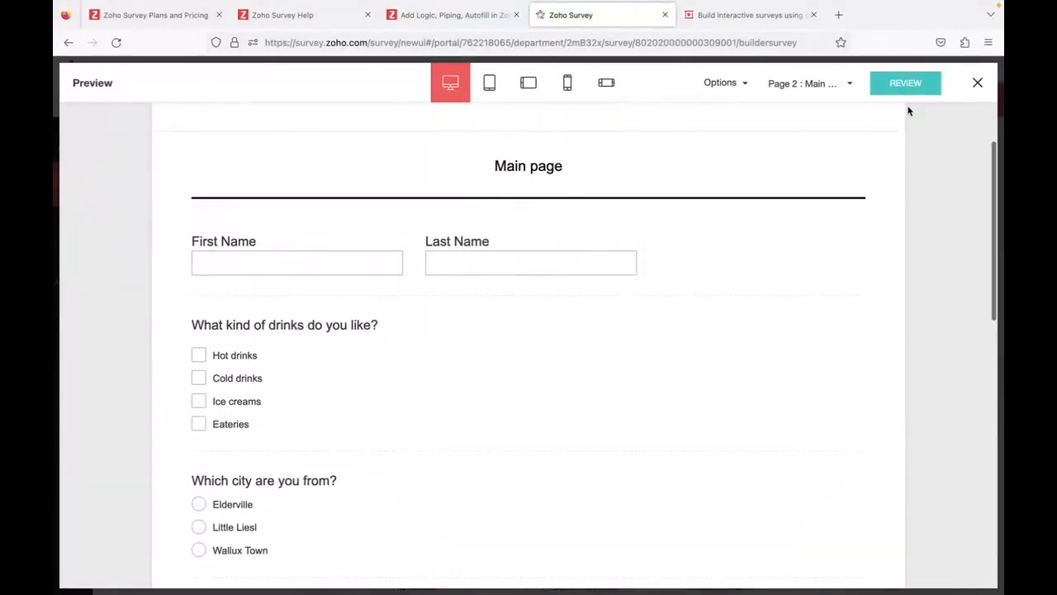
click(978, 82)
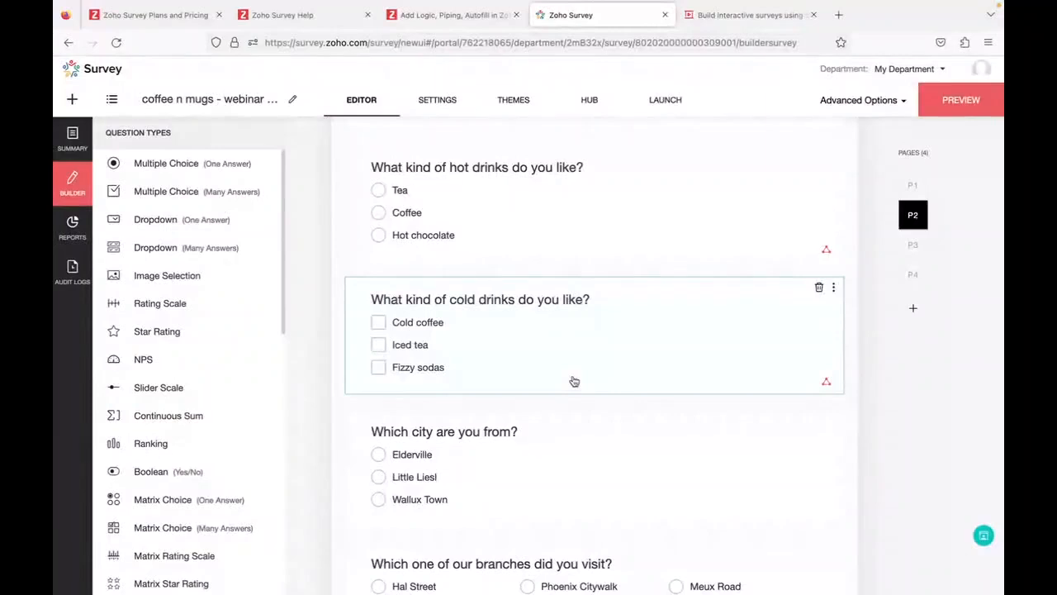
Step: Open Page 2's "Which one of our branches did you visit?" question and examine its answer choices
scroll(574, 380, down, 1)
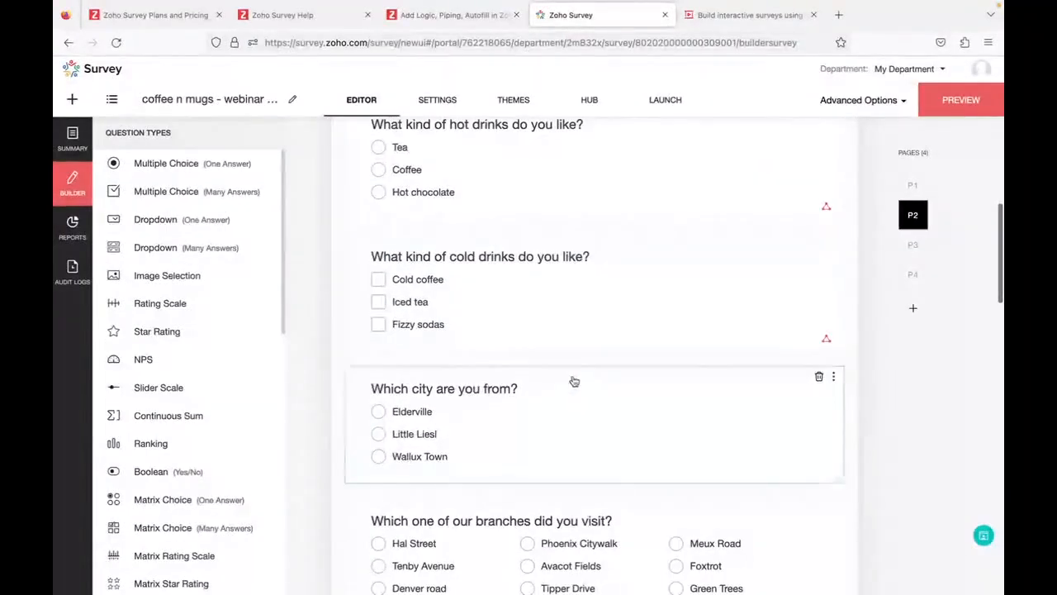
scroll(574, 380, down, 1)
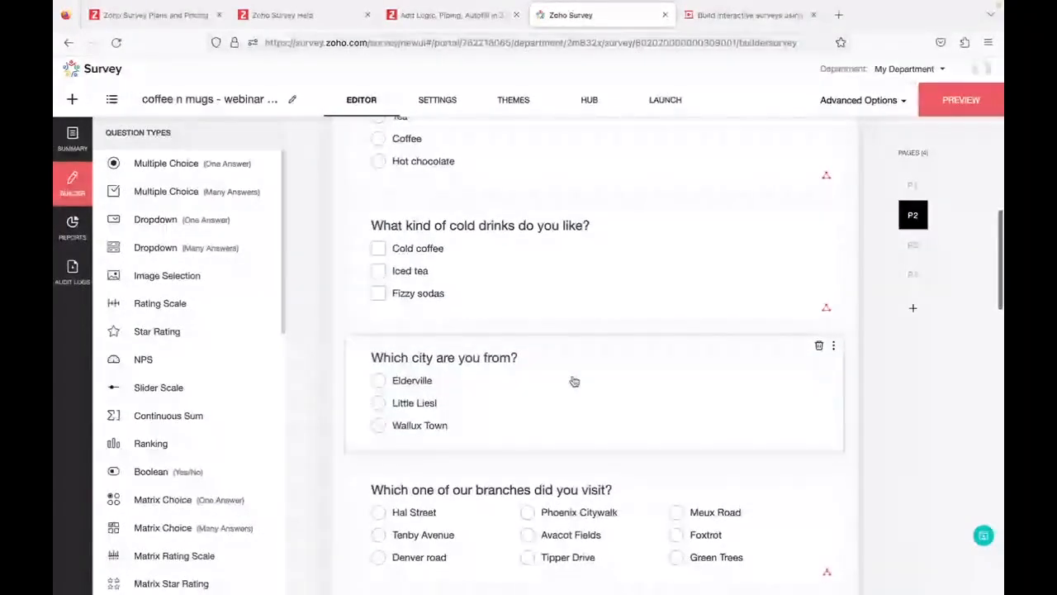
scroll(574, 381, down, 1)
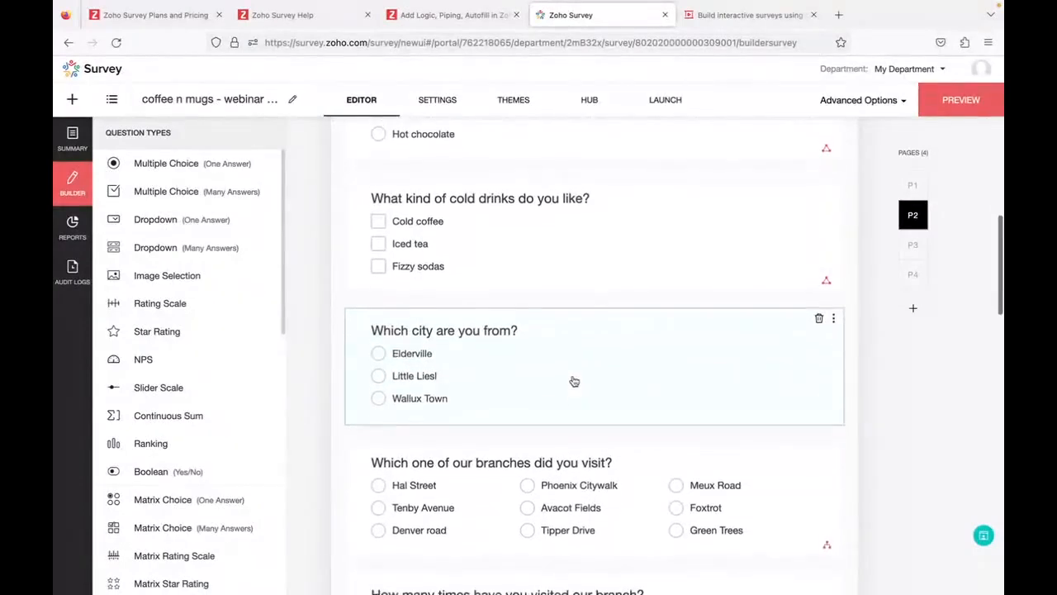
scroll(574, 381, up, 1)
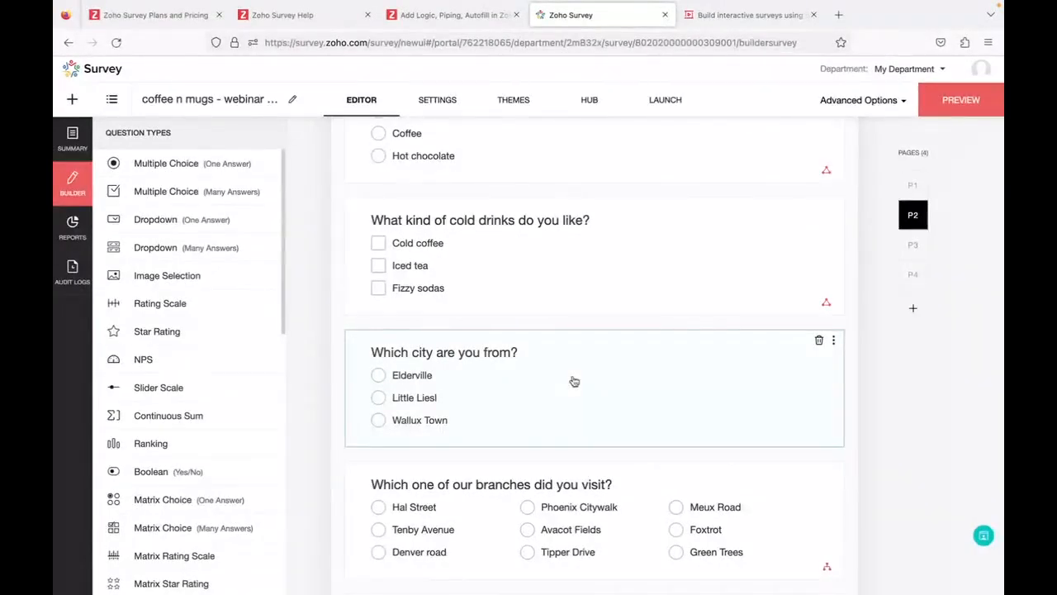
scroll(512, 514, down, 1)
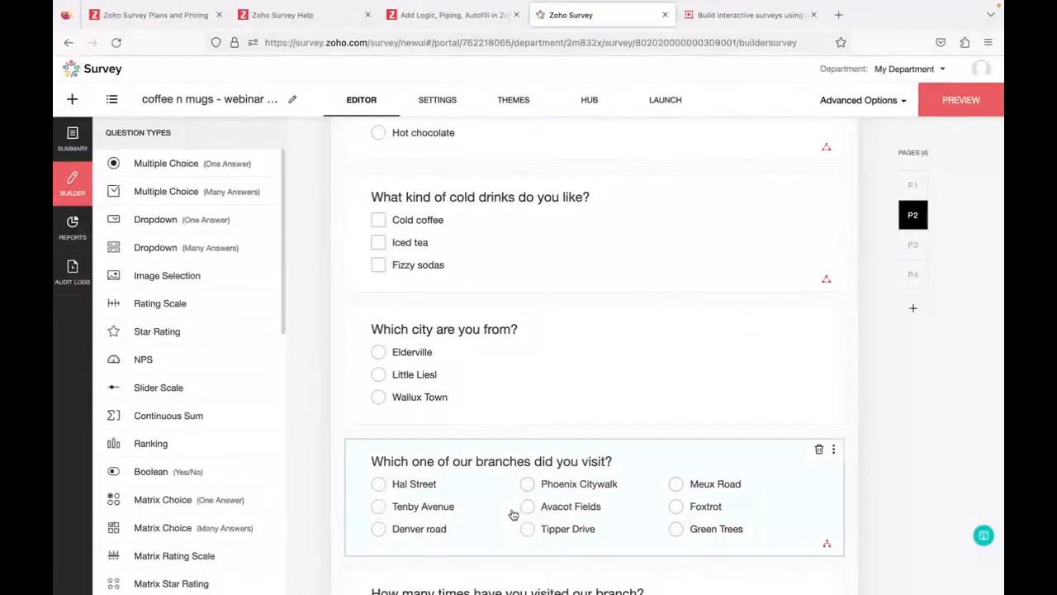
click(468, 497)
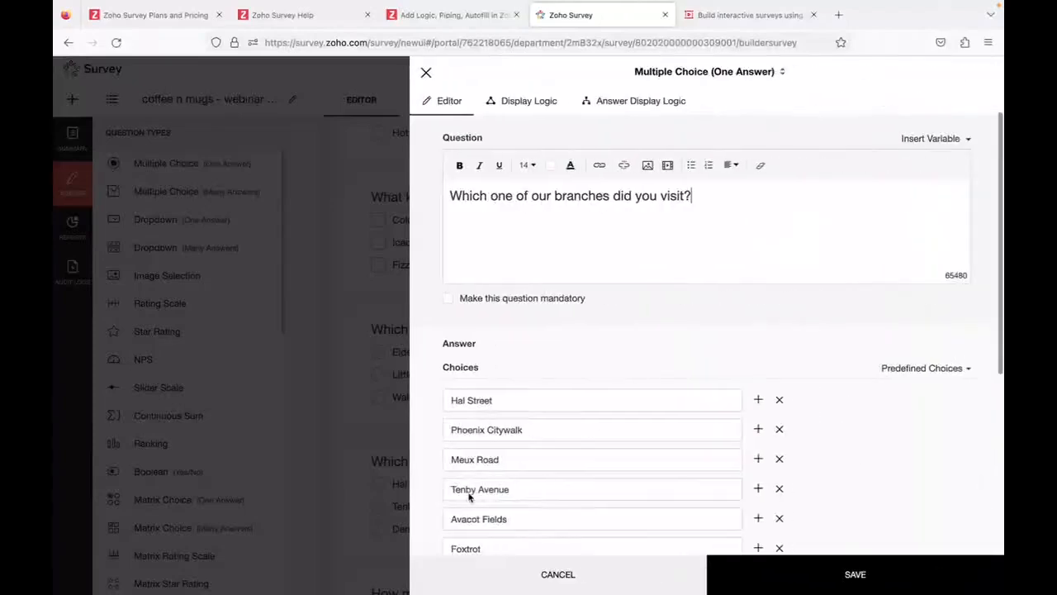
scroll(560, 489, down, 3)
scroll(558, 490, down, 1)
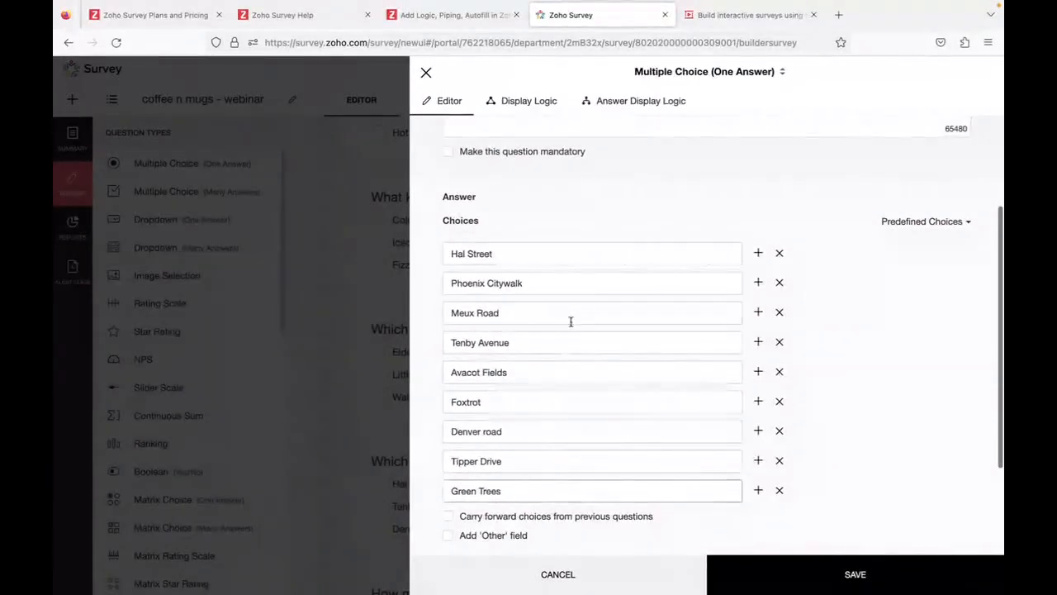
scroll(573, 324, up, 4)
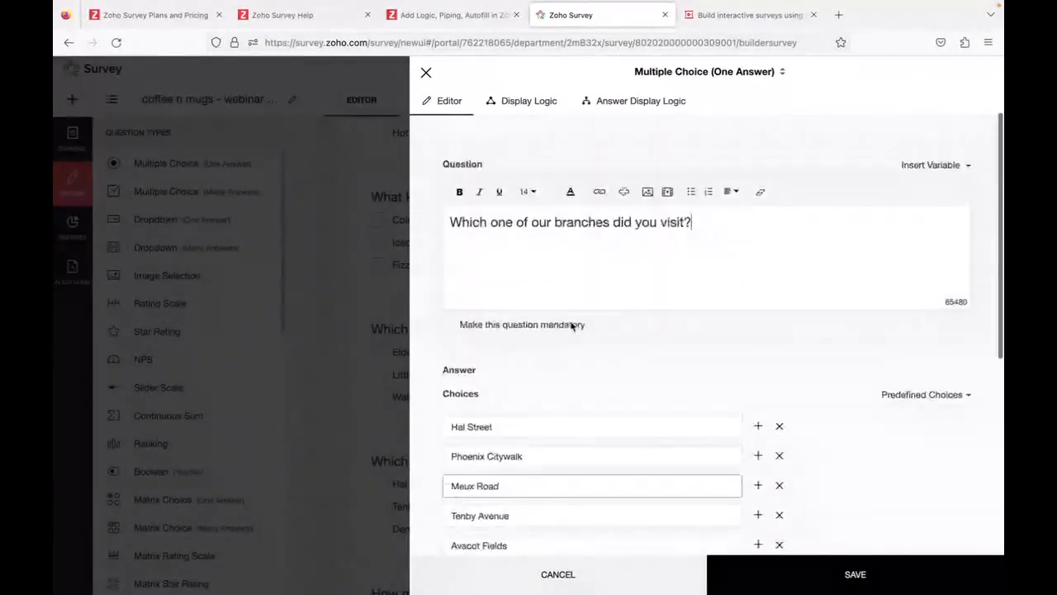
Step: Review the branch question's Answer Display Logic conditions for each city, and save the question
click(609, 102)
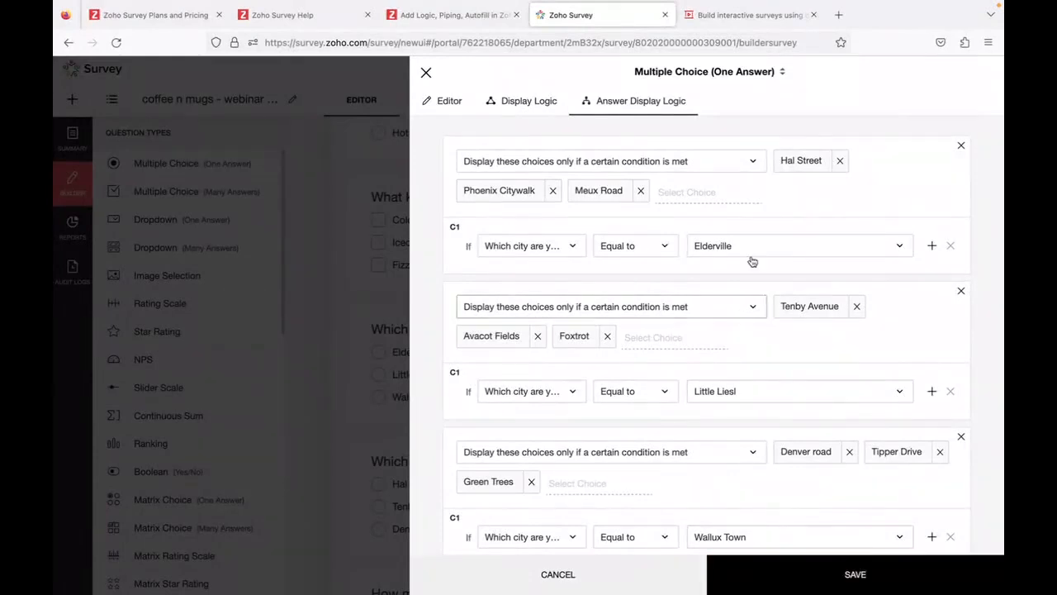
scroll(746, 303, down, 1)
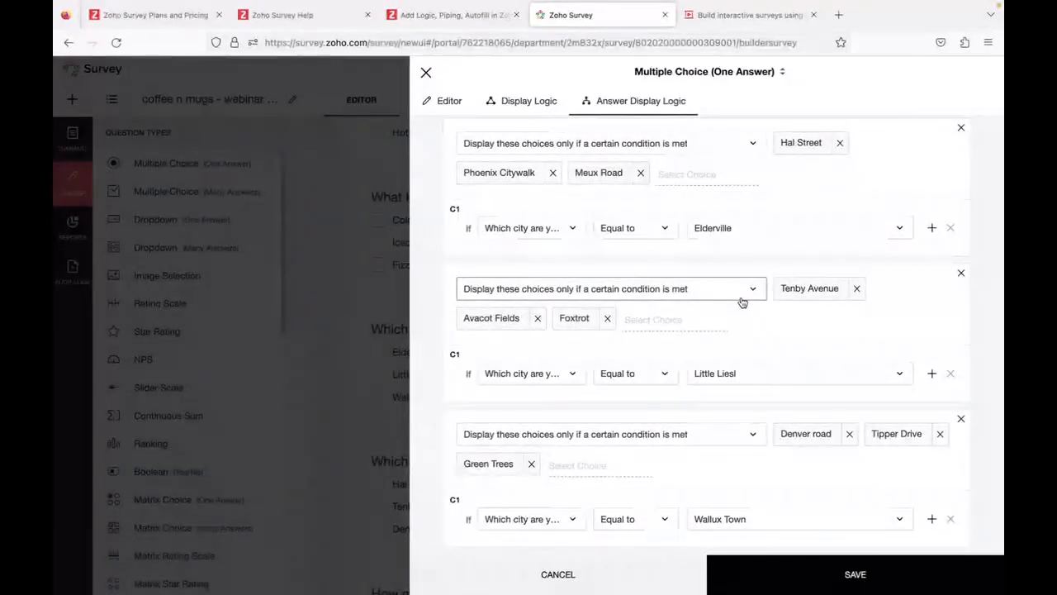
scroll(743, 302, up, 1)
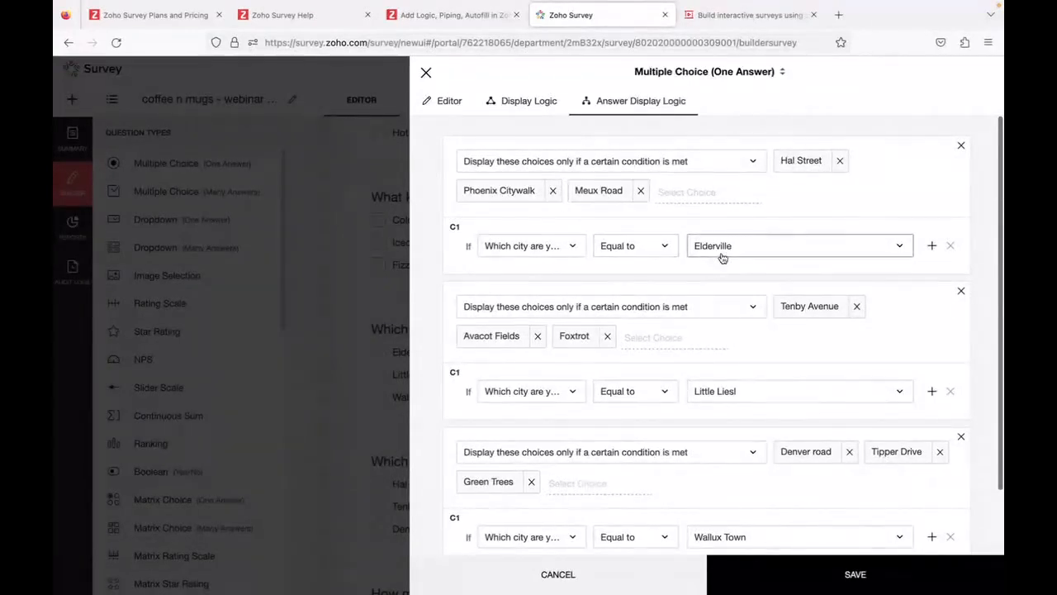
click(800, 581)
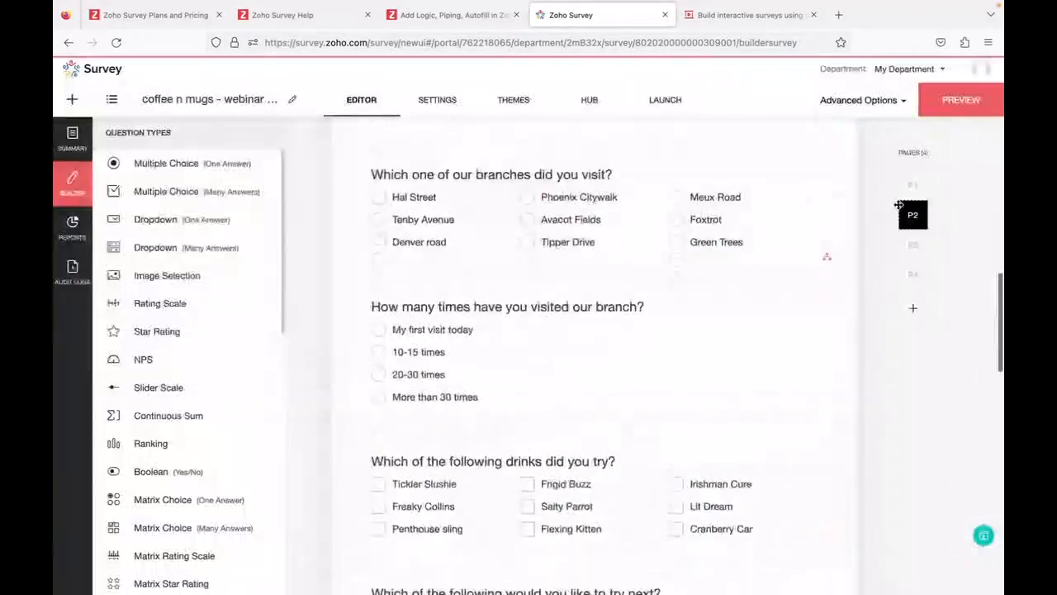
Step: Preview the survey with "Yes" and age group "26 to 35", test the cities "Elderville" and "Wallux Town" on the Main page, and close the preview
click(947, 100)
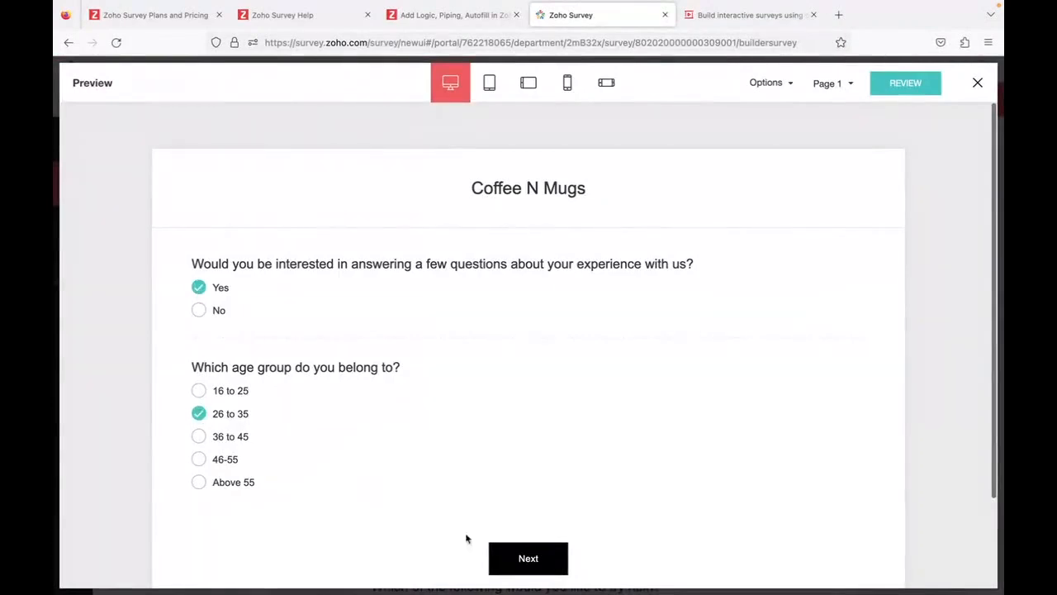
click(527, 558)
scroll(525, 564, down, 5)
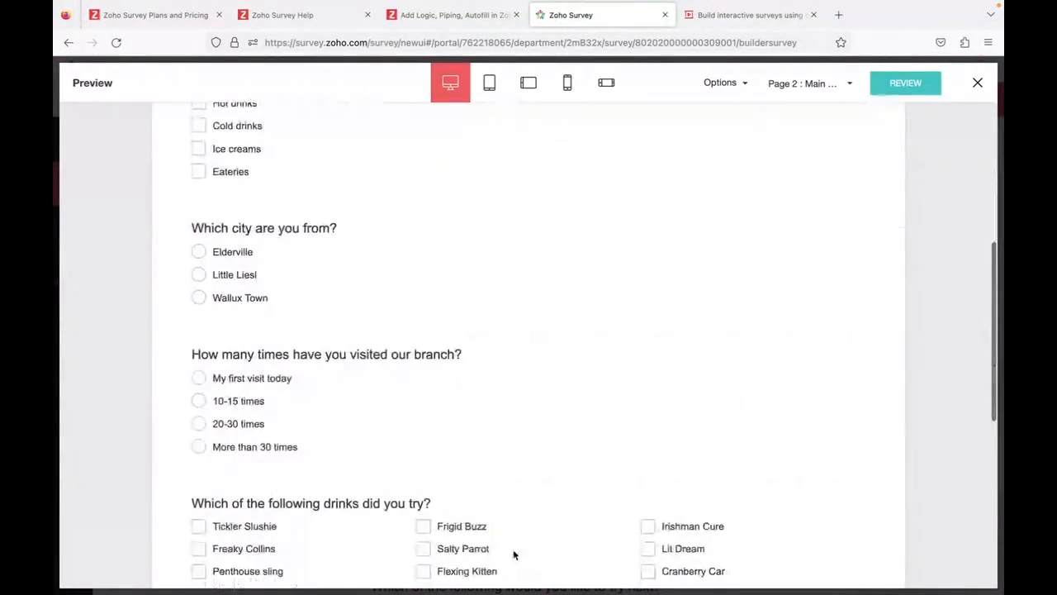
click(198, 253)
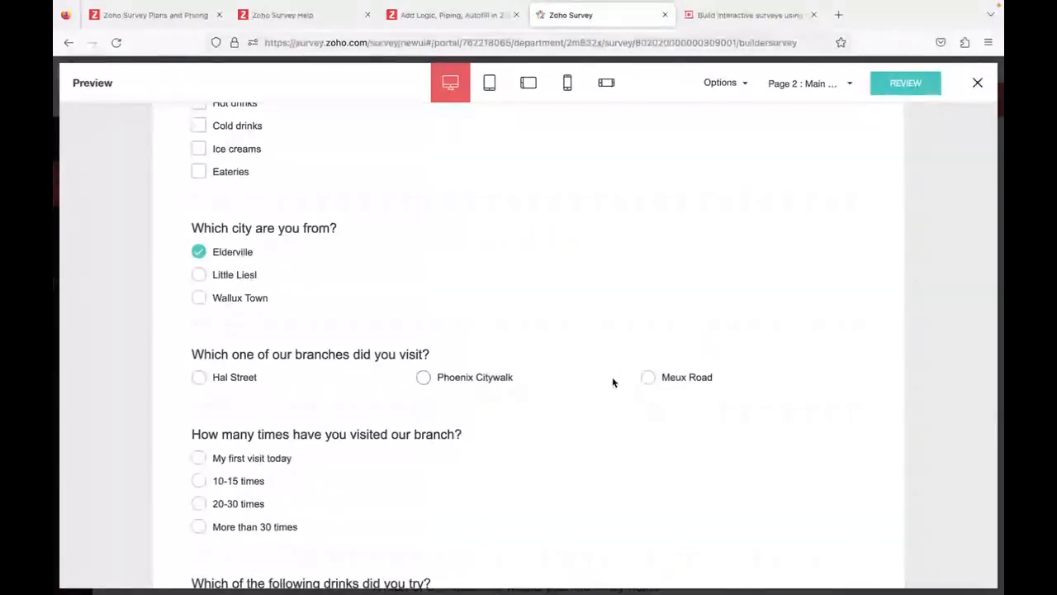
click(199, 298)
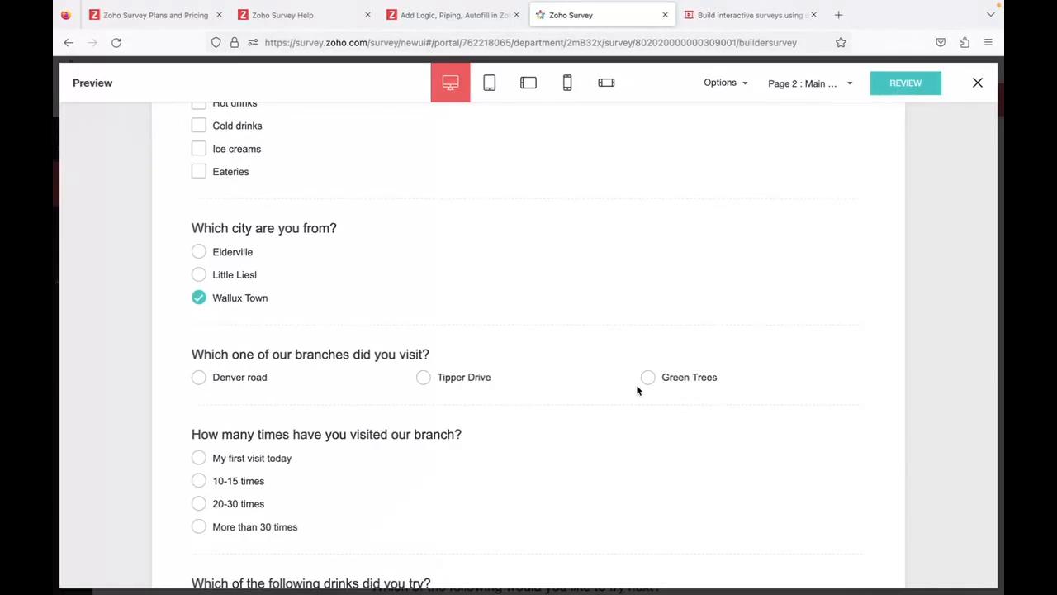
click(979, 84)
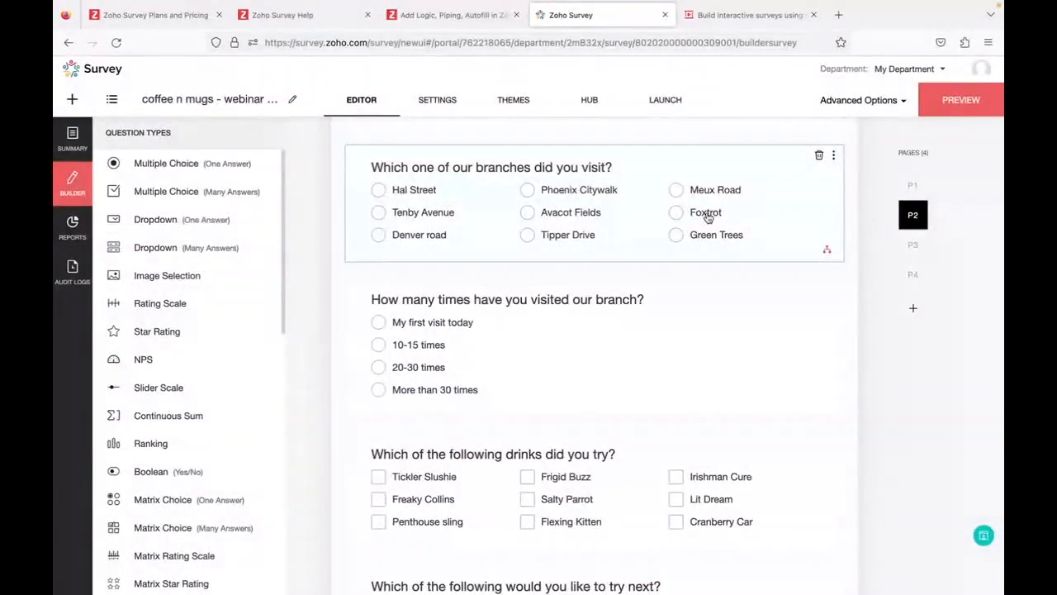
Step: Open the "Which of the following drinks did you try?" question to view its choices, and close it without changes
scroll(608, 300, down, 1)
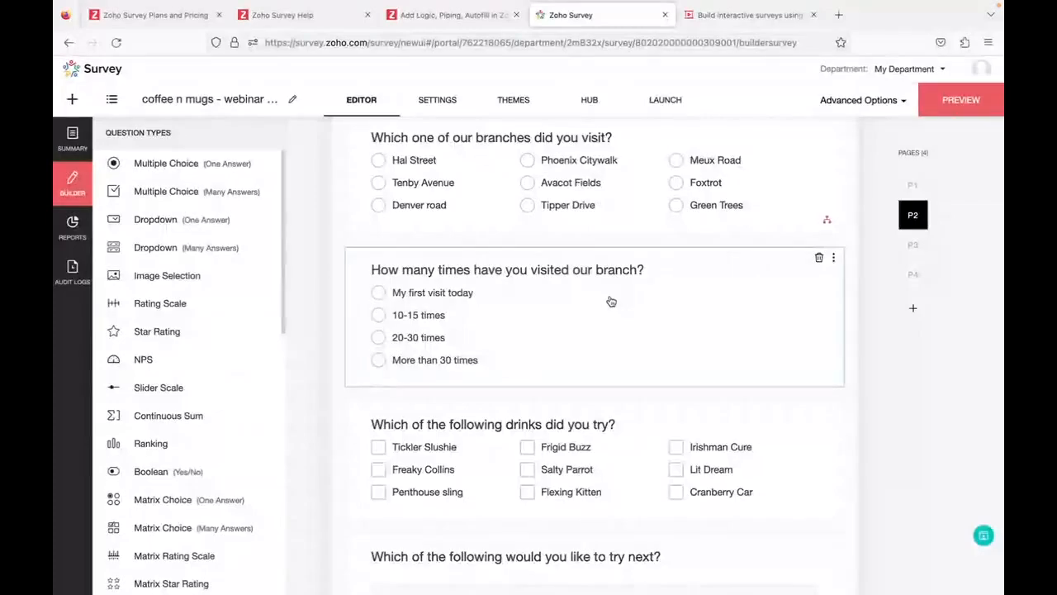
scroll(592, 317, down, 1)
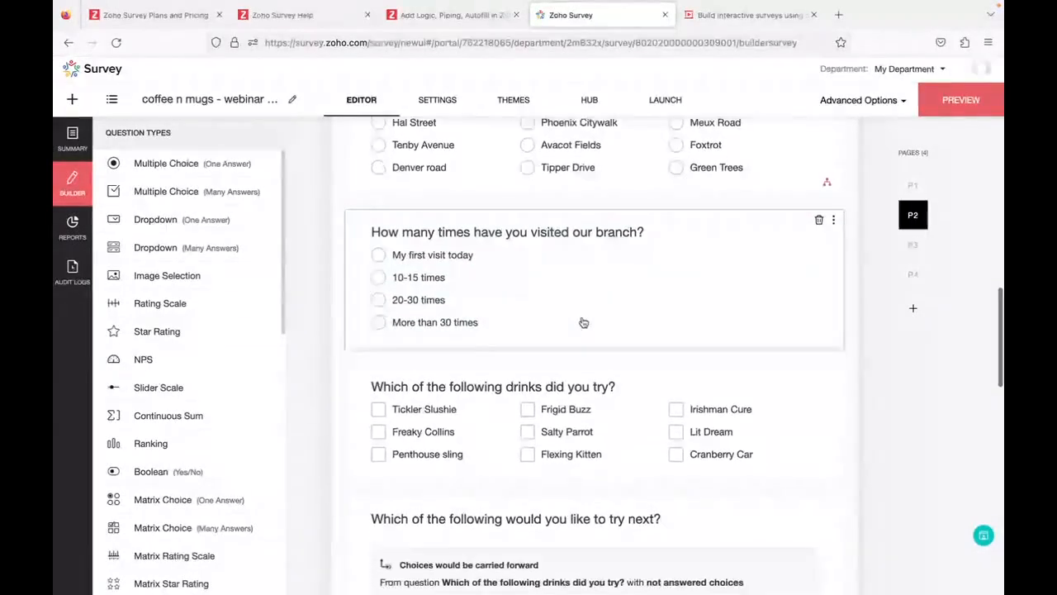
click(500, 415)
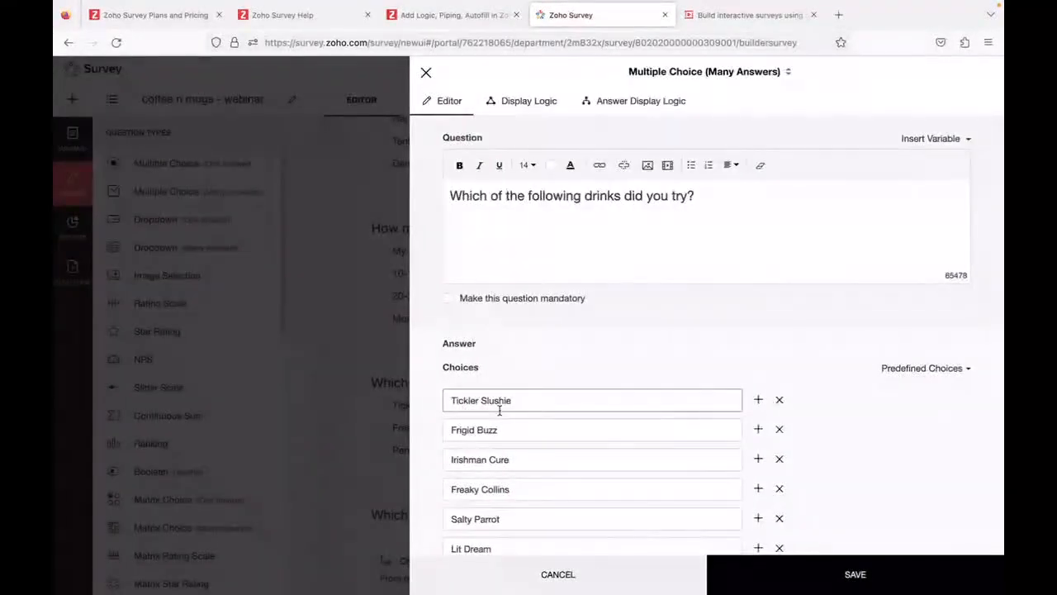
click(426, 73)
Step: Review the carry forward source and choice options of the "Which of the following would you like to try next?" question, and save it
scroll(457, 350, down, 2)
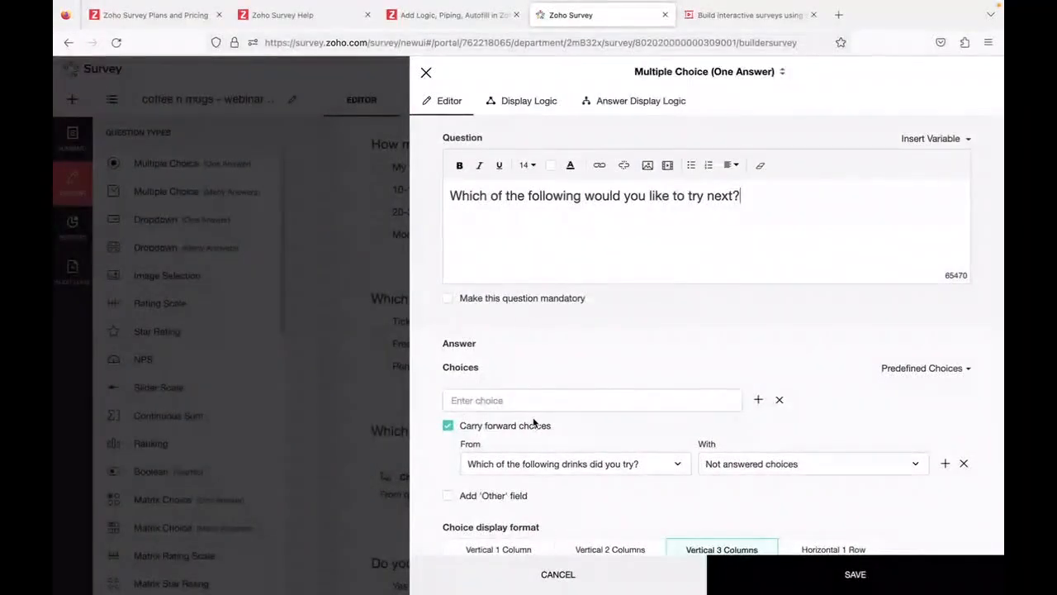
scroll(535, 425, down, 2)
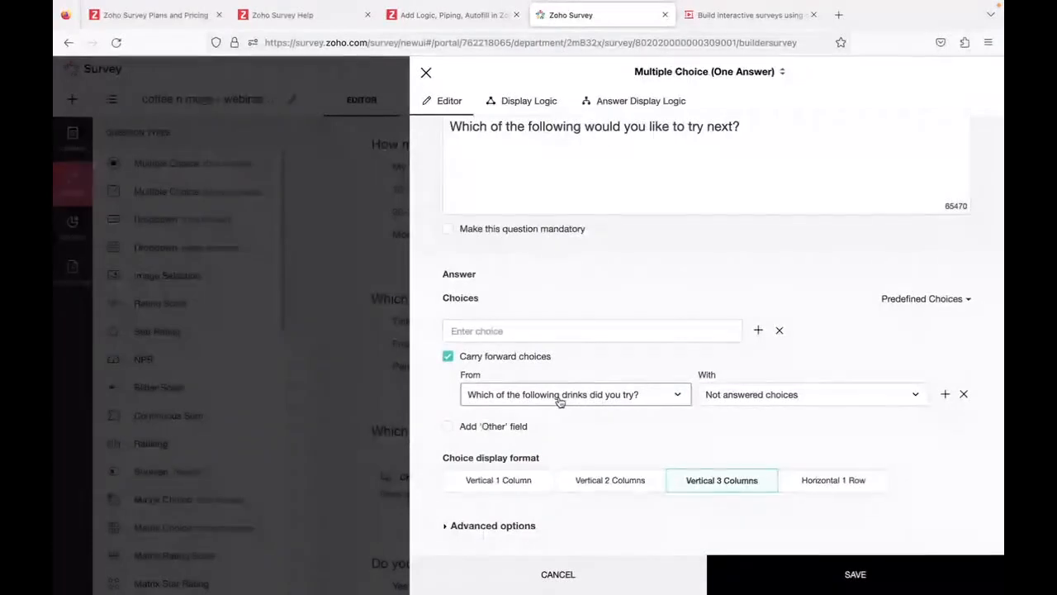
click(560, 400)
click(560, 396)
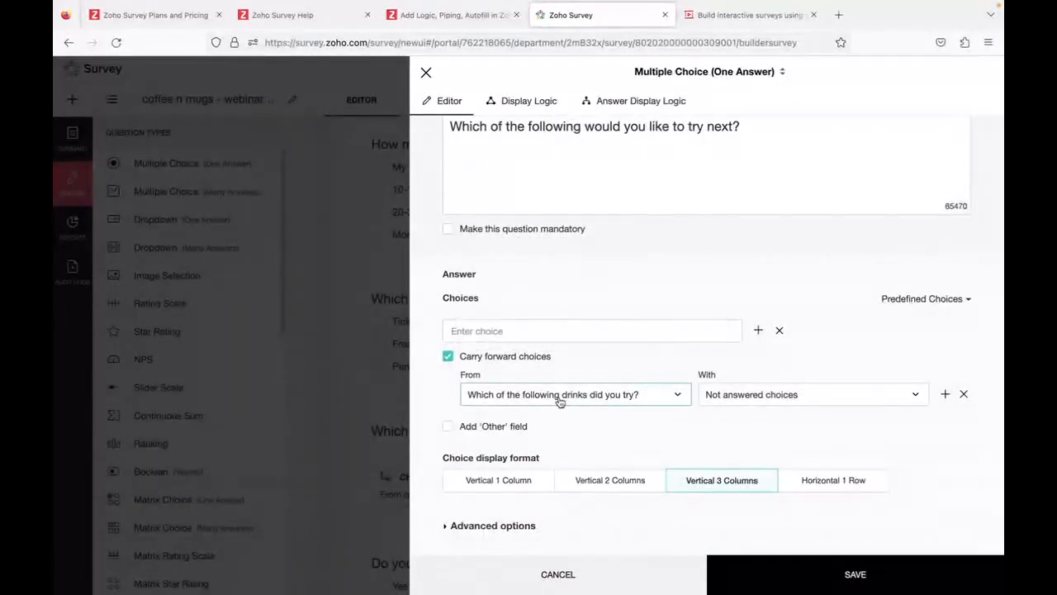
click(807, 402)
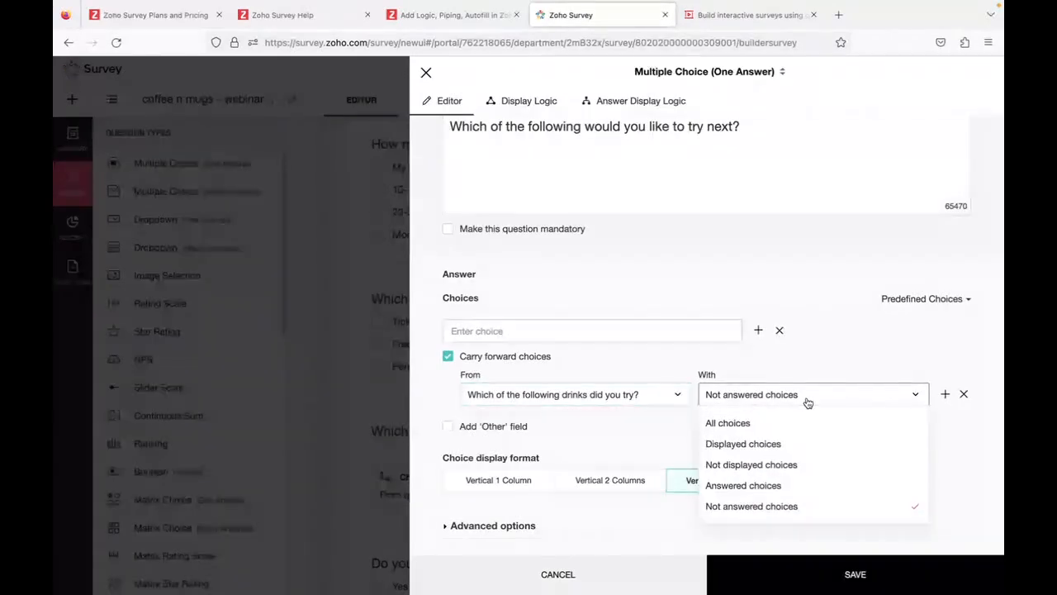
click(807, 401)
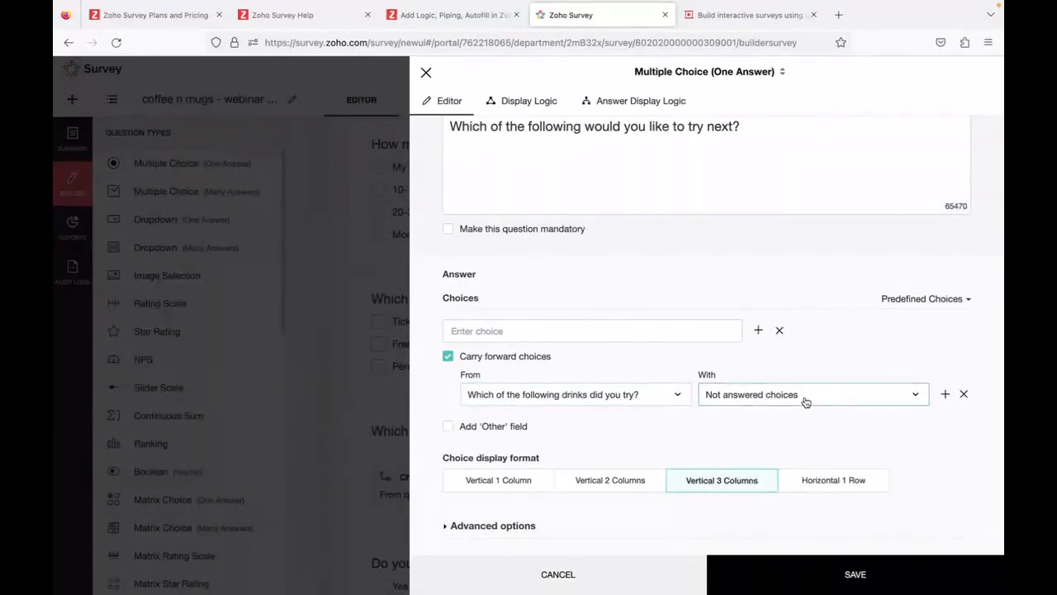
click(813, 574)
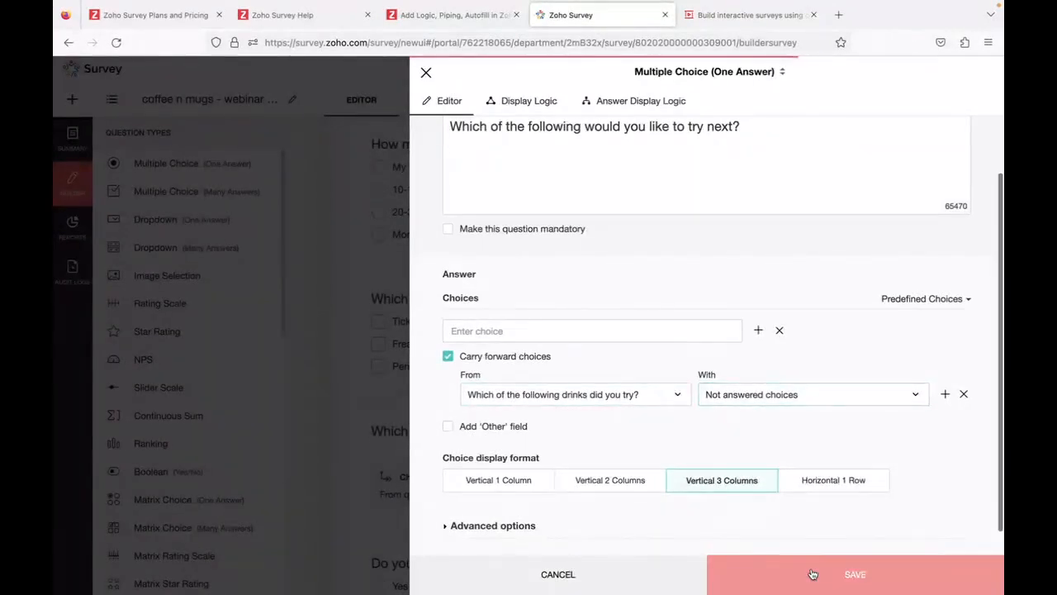
scroll(813, 574, down, 2)
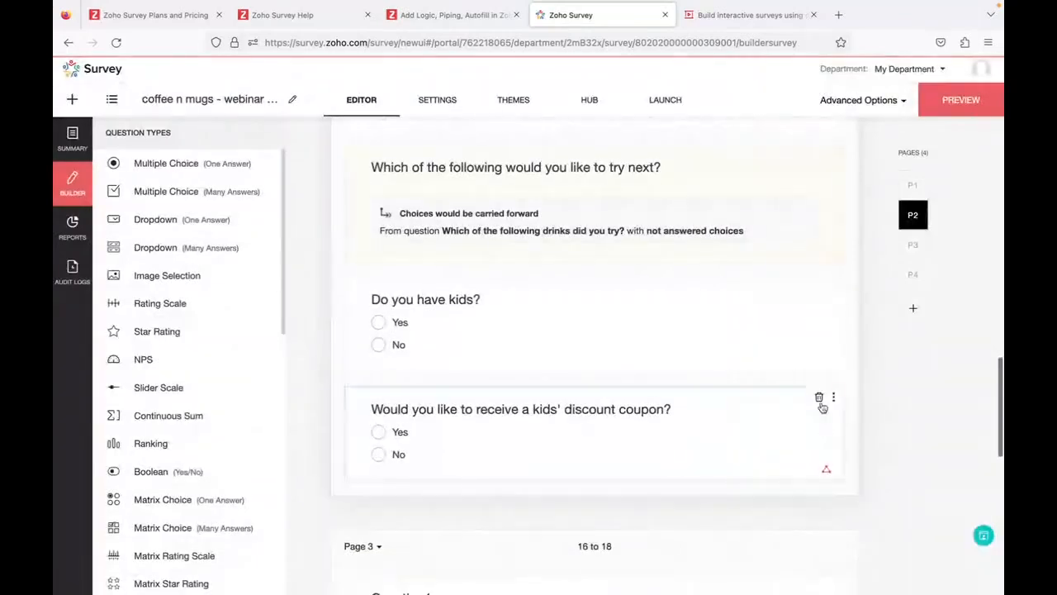
Step: Preview the survey's Main page, mark Tickler Slushie, Penthouse sling, Salty Parrot, Flexing Kitten and Irishman Cure as tried, check the carried-forward choices, and close the preview
click(963, 102)
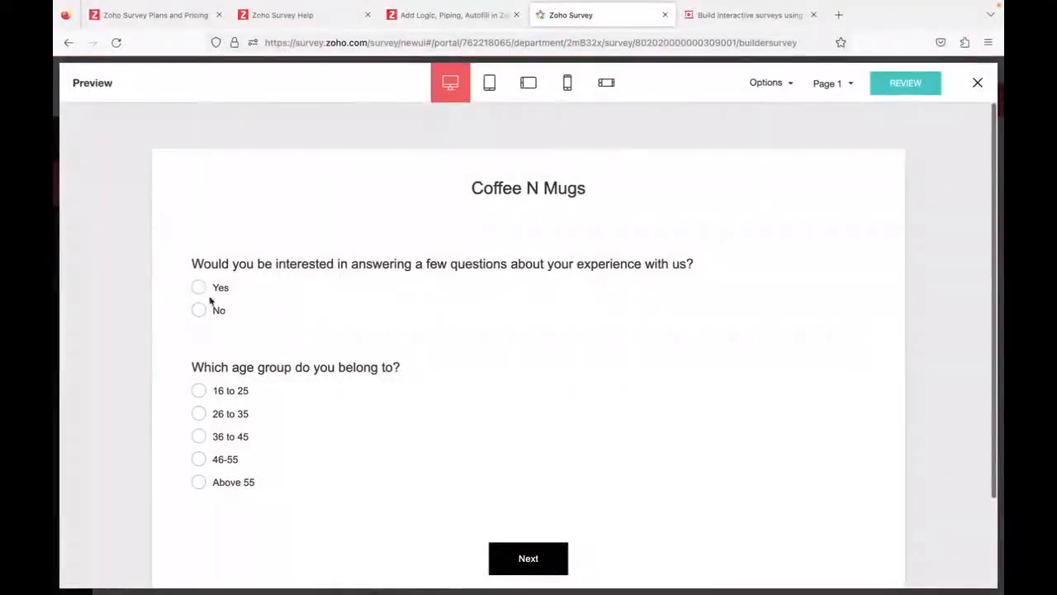
click(516, 565)
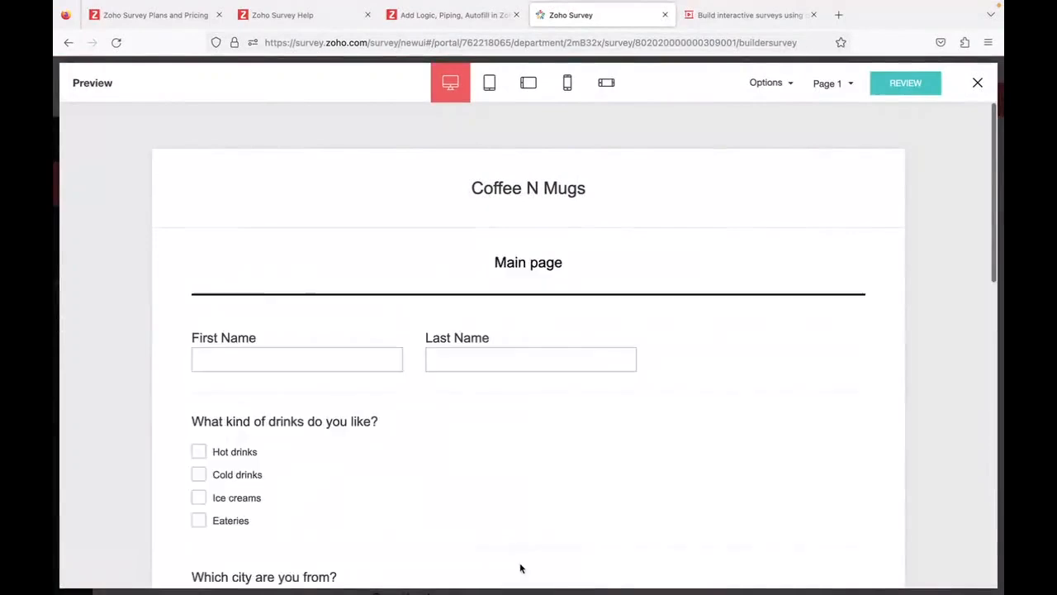
scroll(519, 567, down, 6)
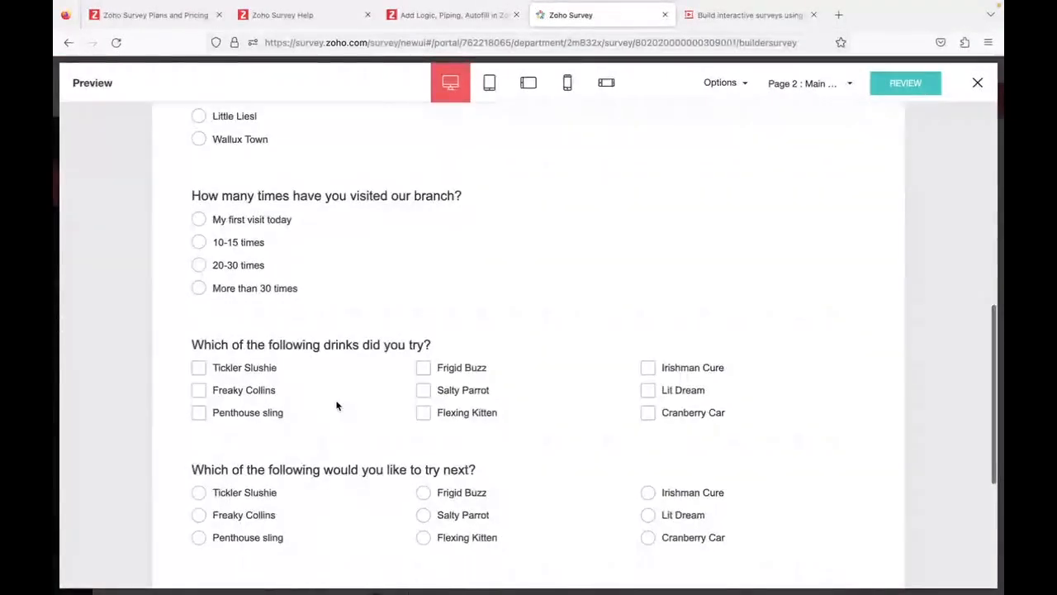
scroll(337, 404, up, 1)
scroll(337, 404, down, 1)
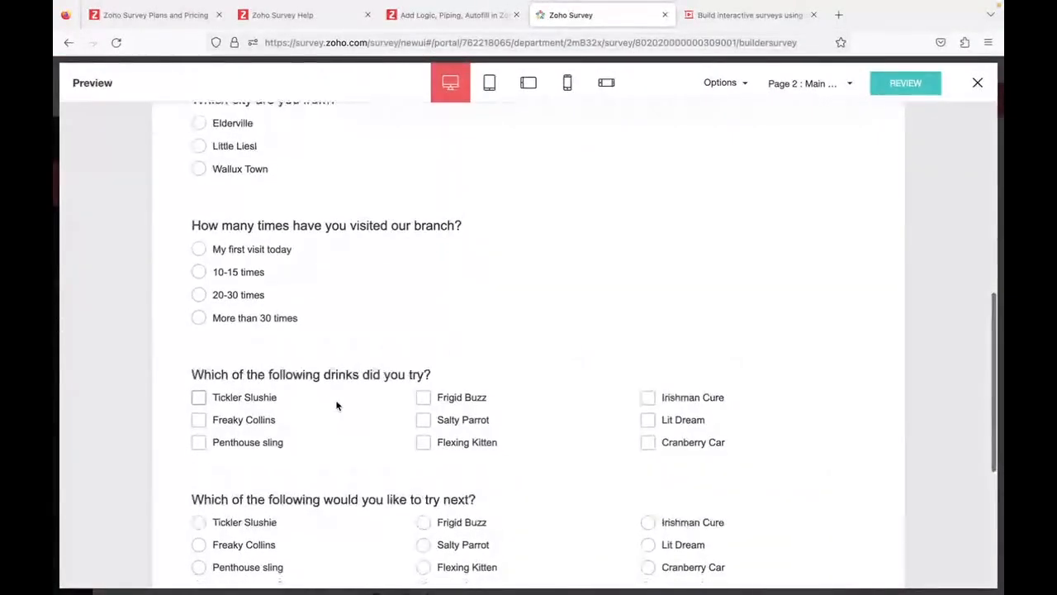
click(205, 400)
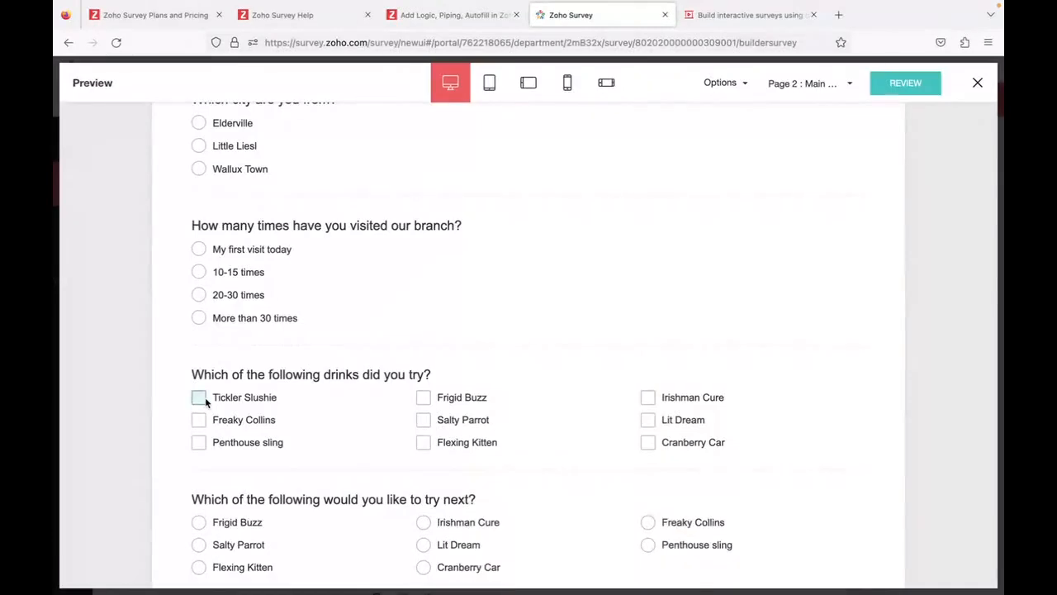
click(199, 443)
click(423, 419)
click(423, 441)
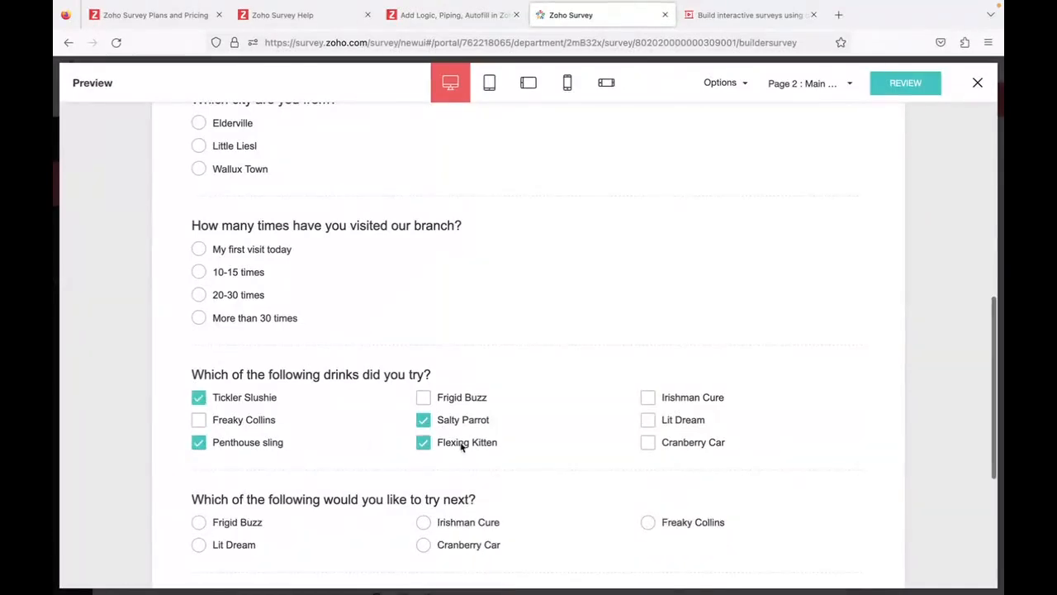
click(647, 398)
scroll(561, 472, down, 2)
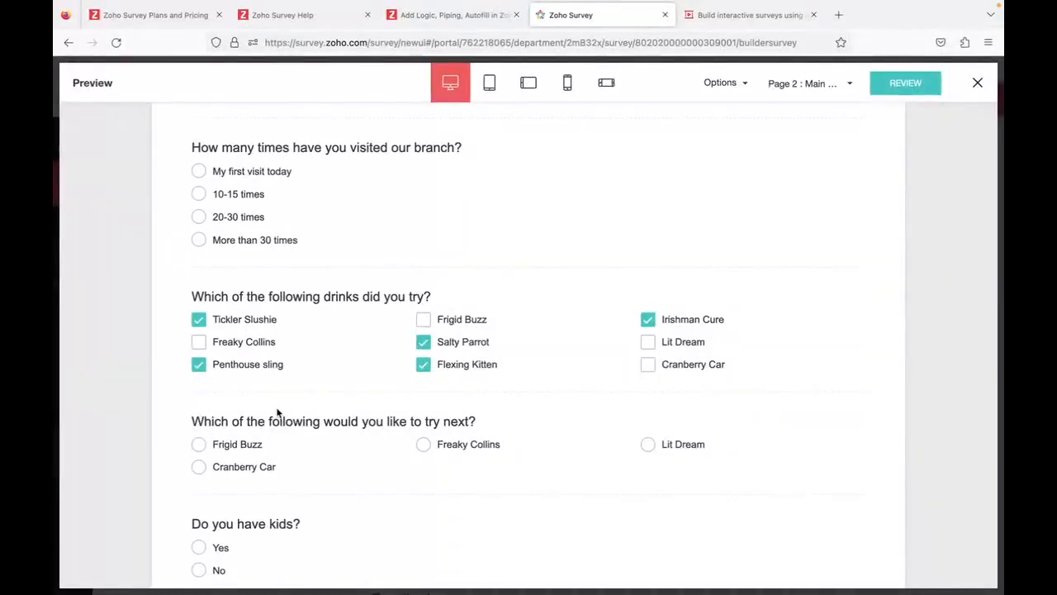
click(977, 82)
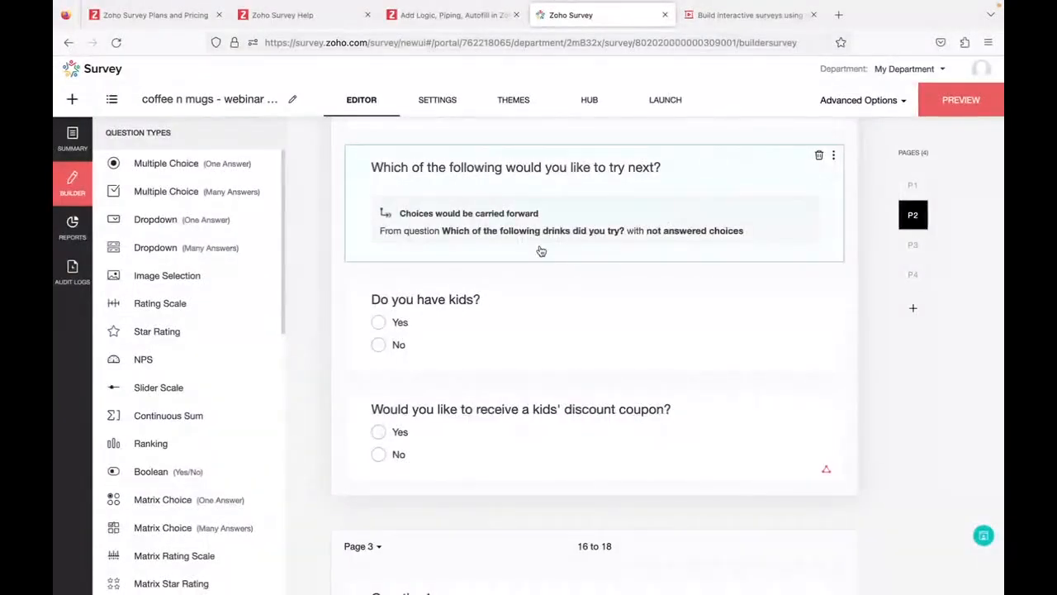
Step: Go to the survey's settings and open the Survey End Page options
scroll(541, 250, up, 1)
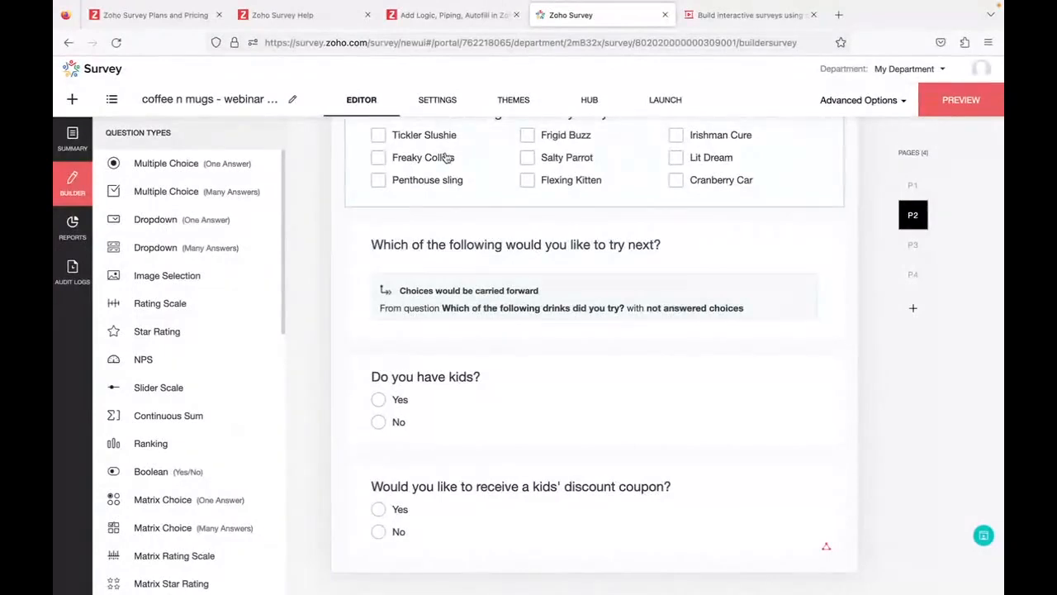
click(438, 103)
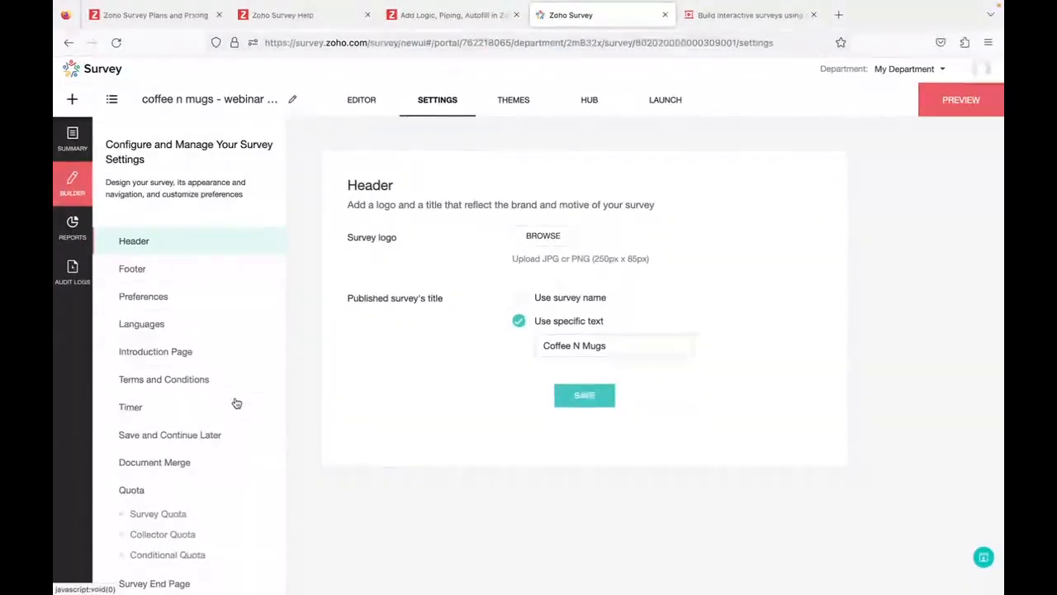
scroll(168, 487, down, 1)
scroll(169, 487, down, 2)
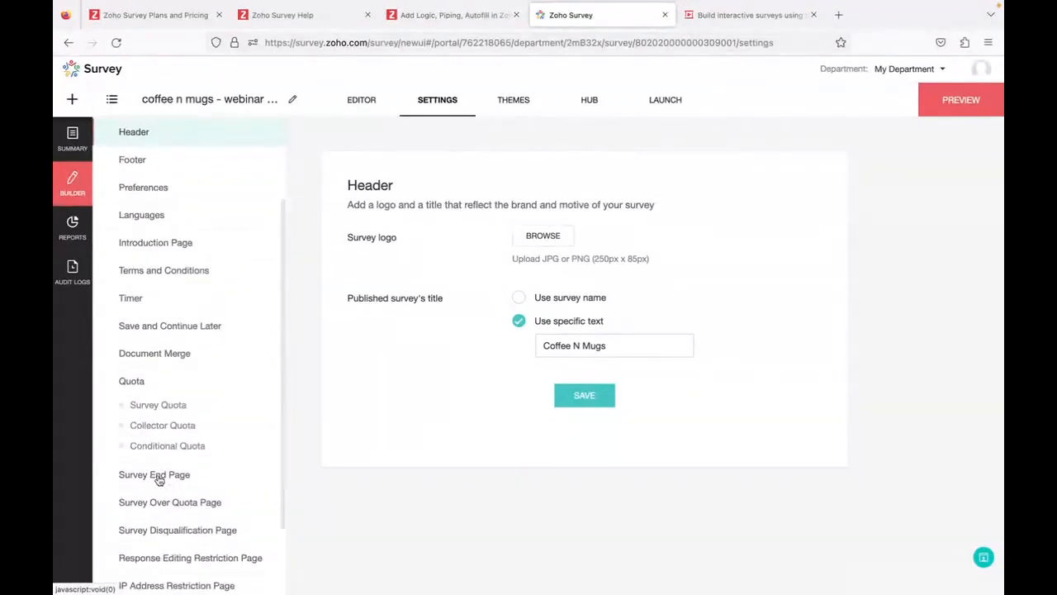
click(157, 476)
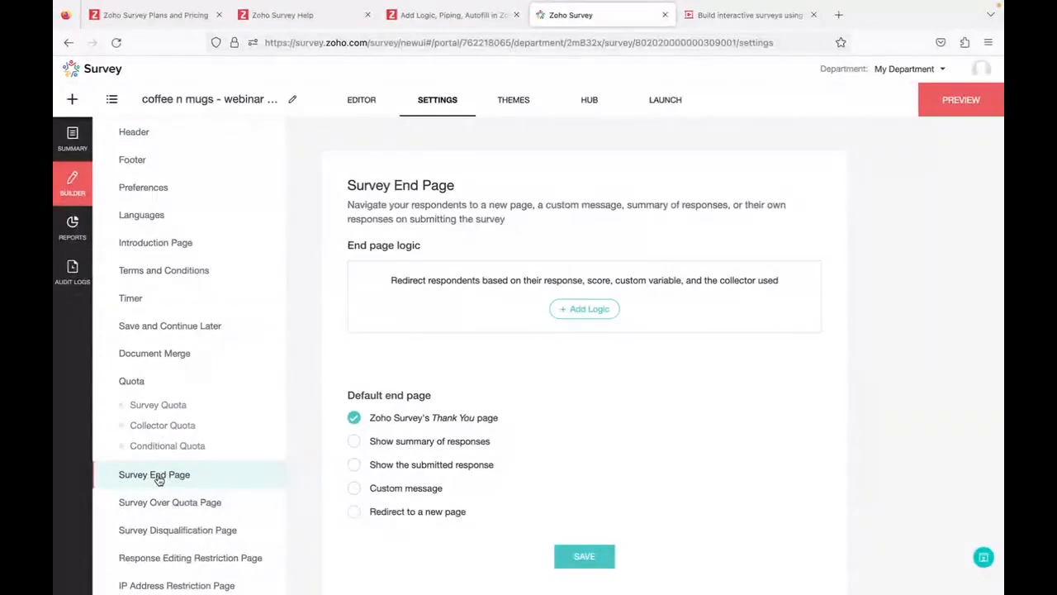
scroll(501, 377, down, 1)
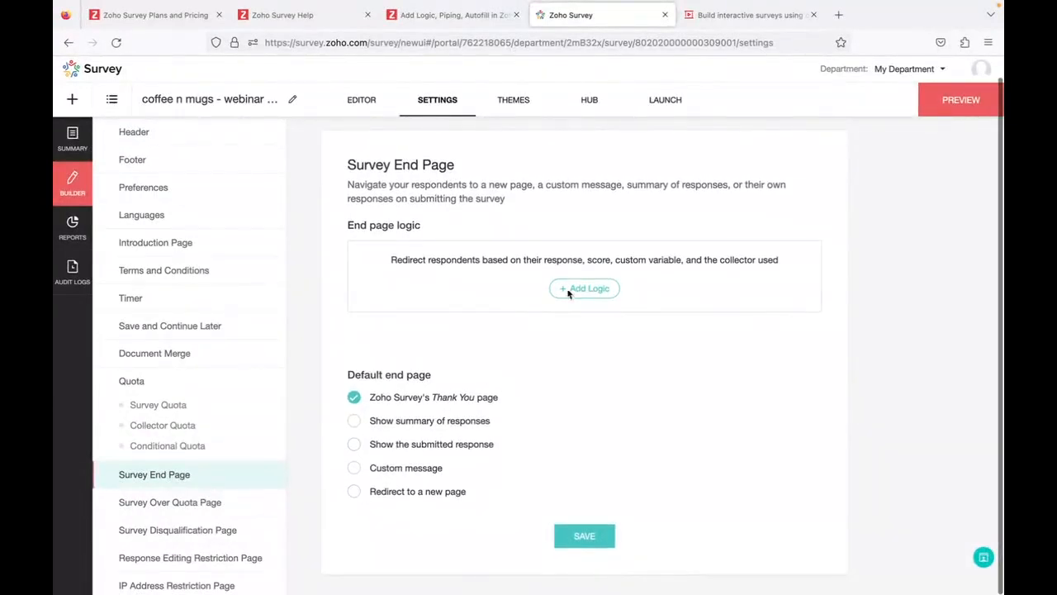
Step: Add end page logic that redirects to a new page if "Would you like to receive a kids' discount coupon?" is equal to Yes
click(577, 289)
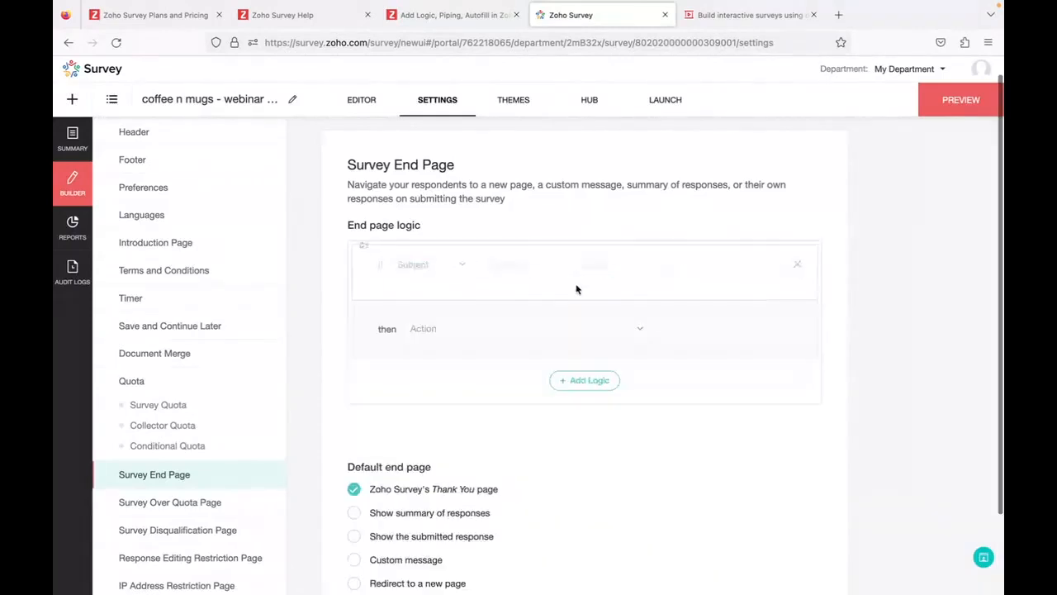
click(468, 275)
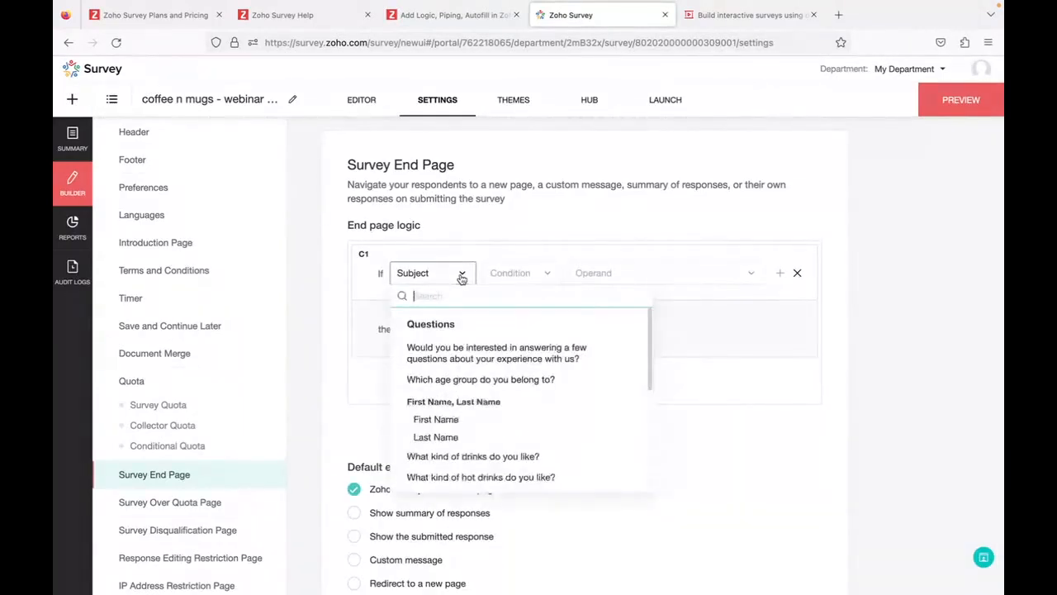
scroll(463, 445, down, 3)
scroll(465, 455, down, 2)
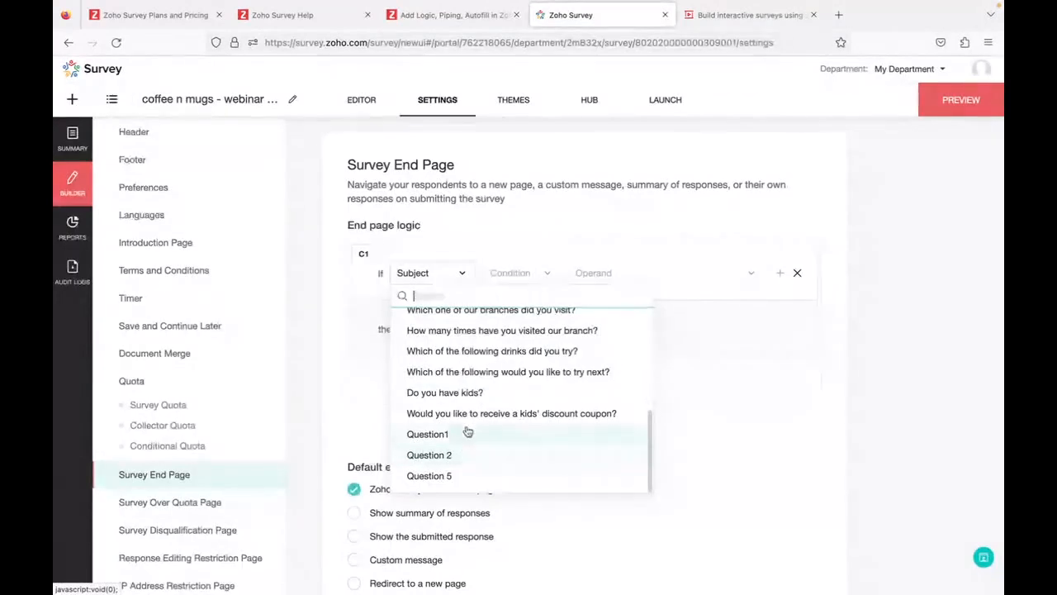
click(464, 413)
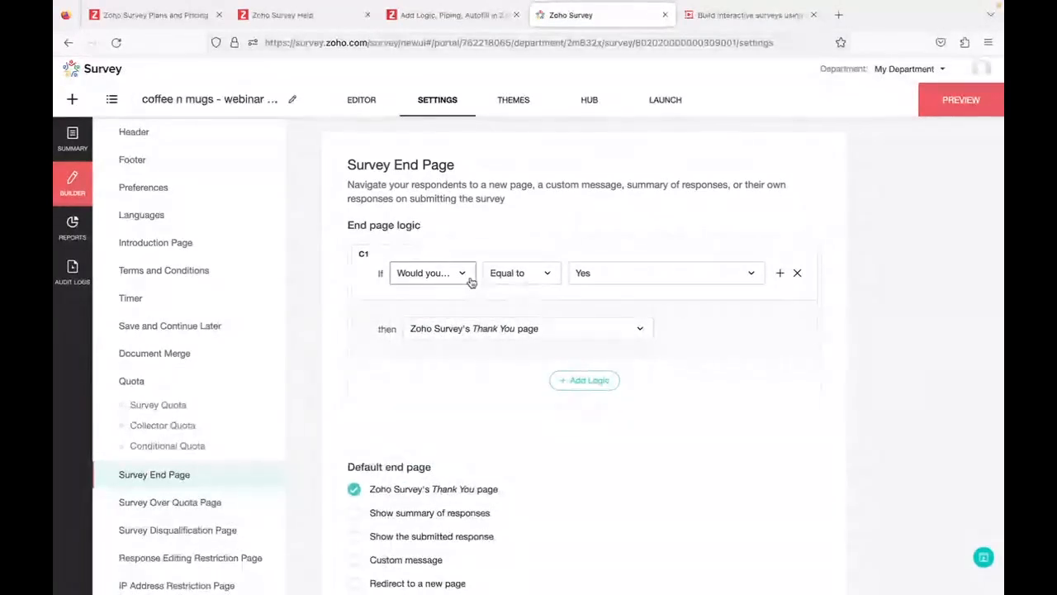
click(539, 342)
click(464, 440)
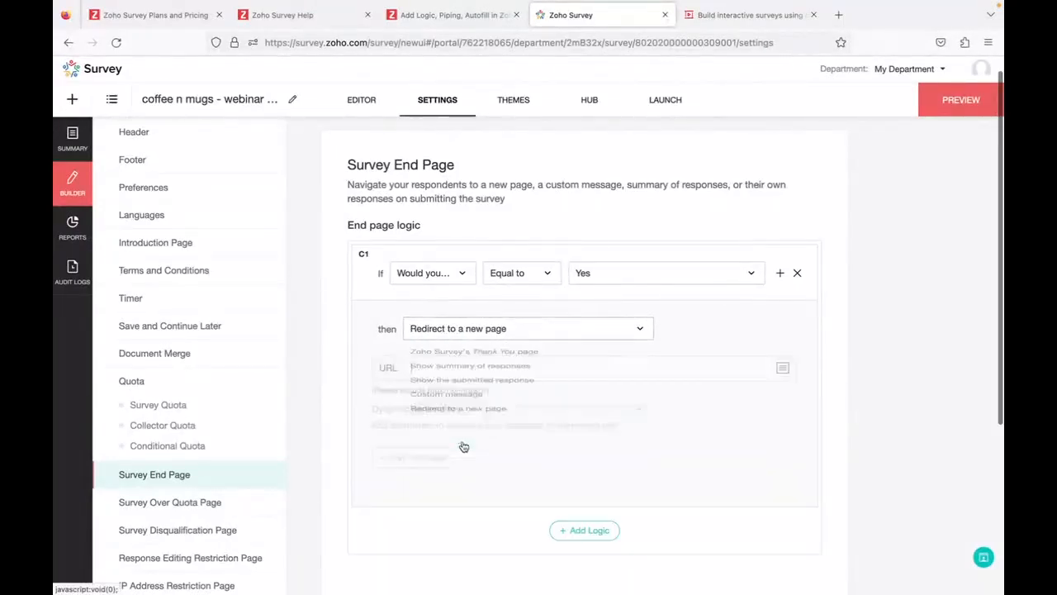
click(445, 366)
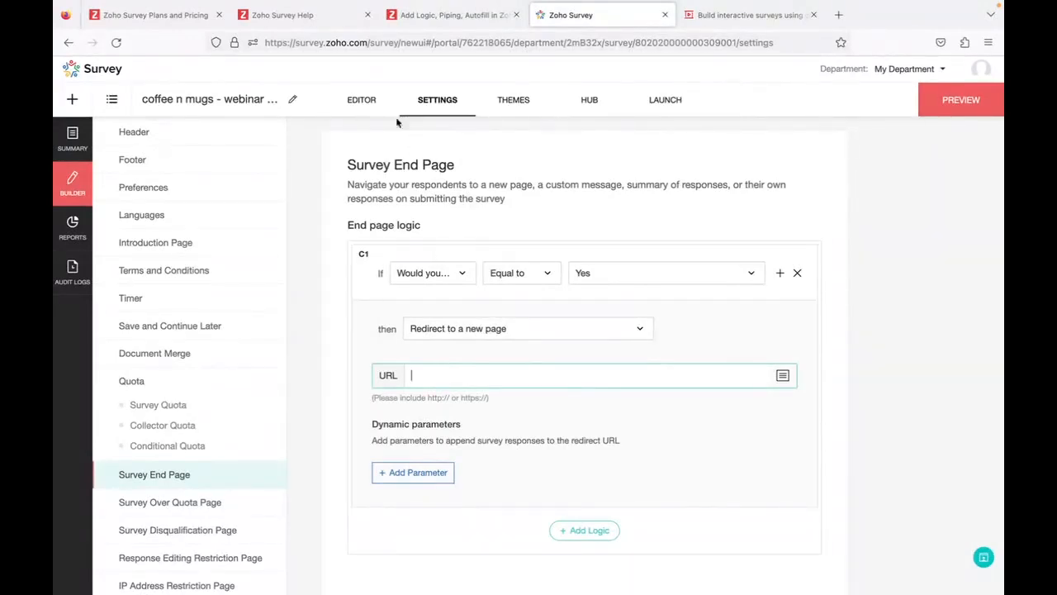
Step: Back in the editor, add a comma and the First Name variable before the question mark of "What kind of drinks do you like?", and save it
click(363, 102)
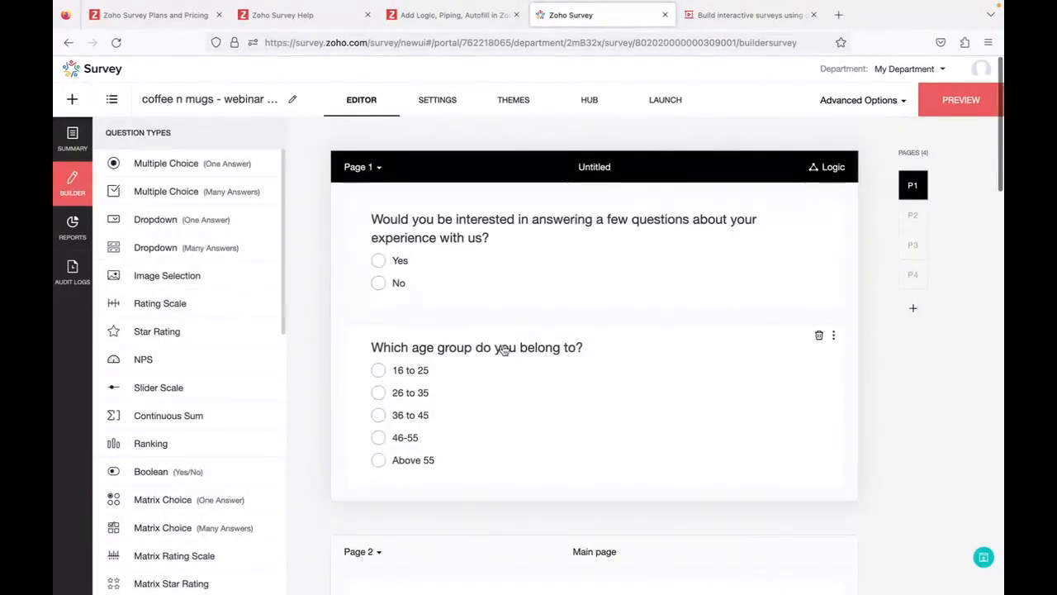
scroll(503, 351, down, 3)
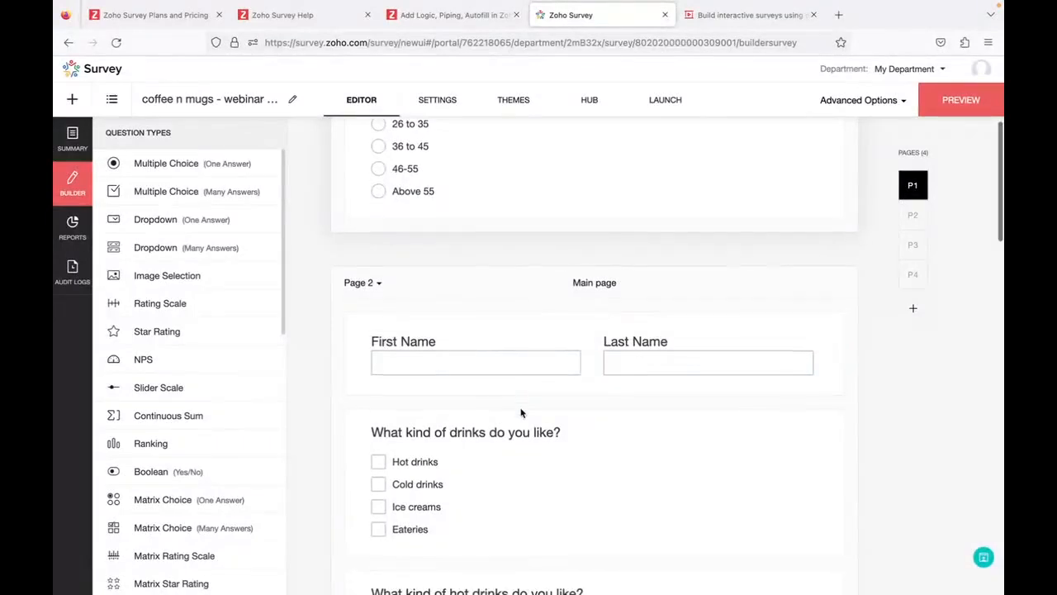
scroll(521, 349, down, 1)
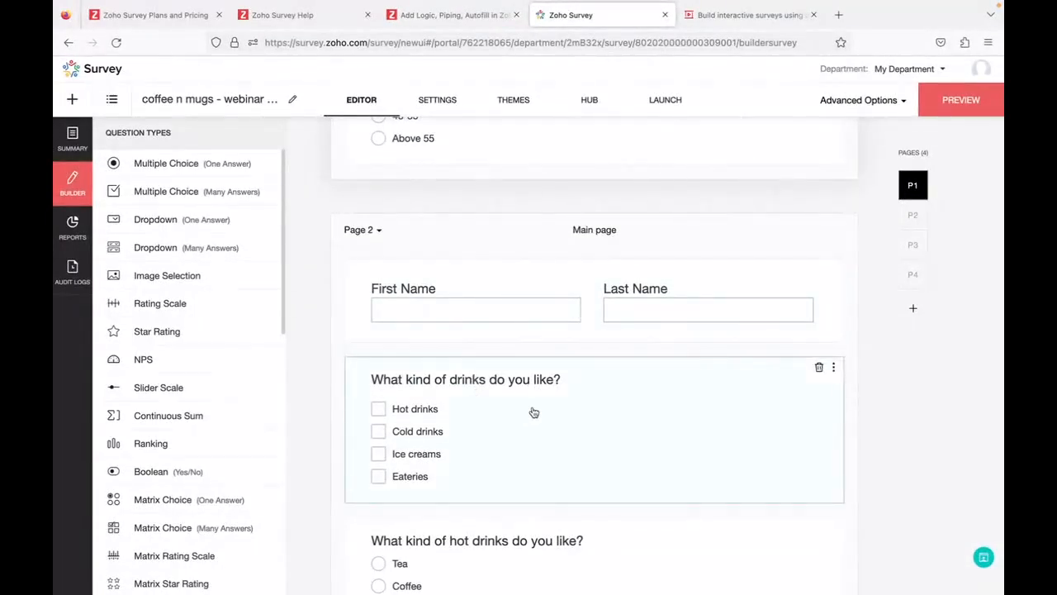
scroll(537, 437, down, 1)
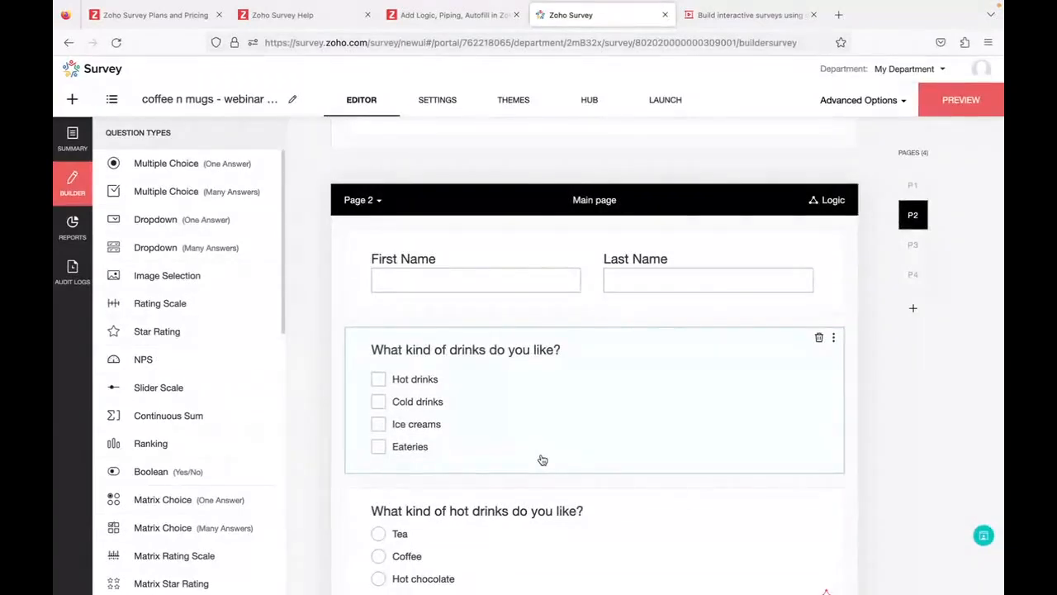
click(501, 419)
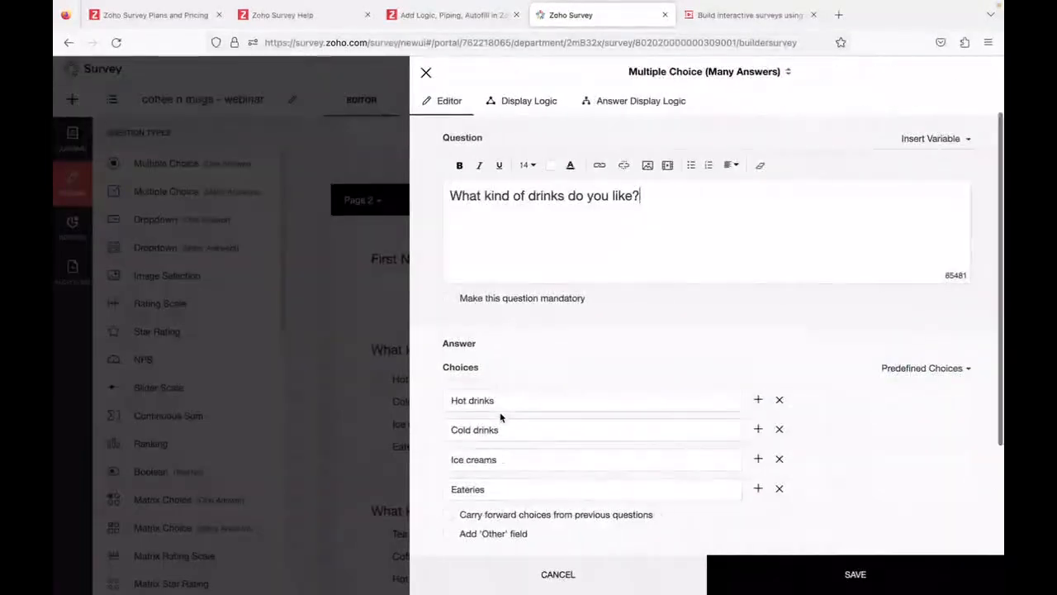
click(632, 197)
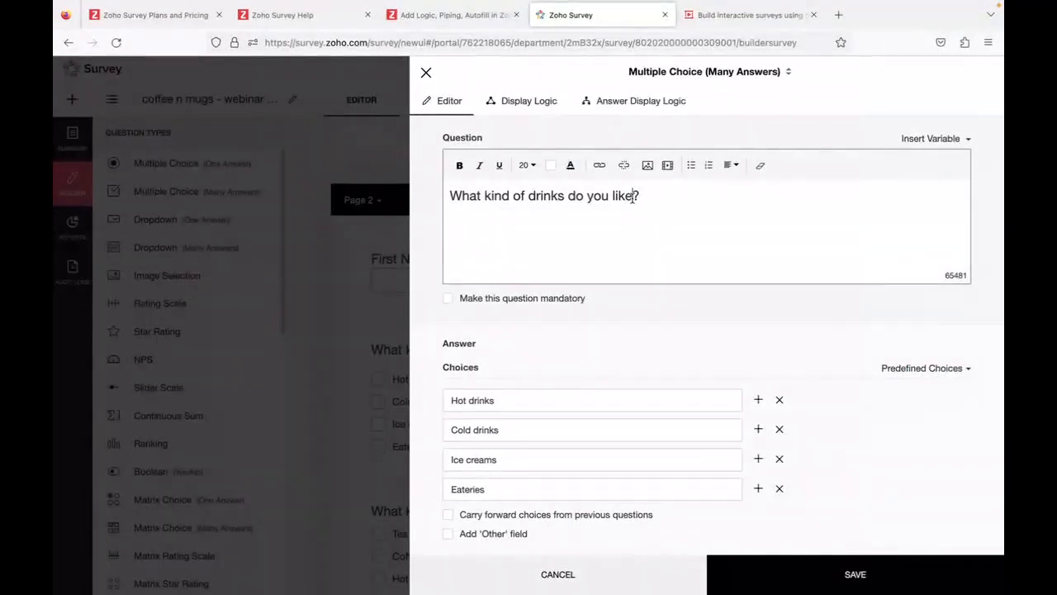
text(,)
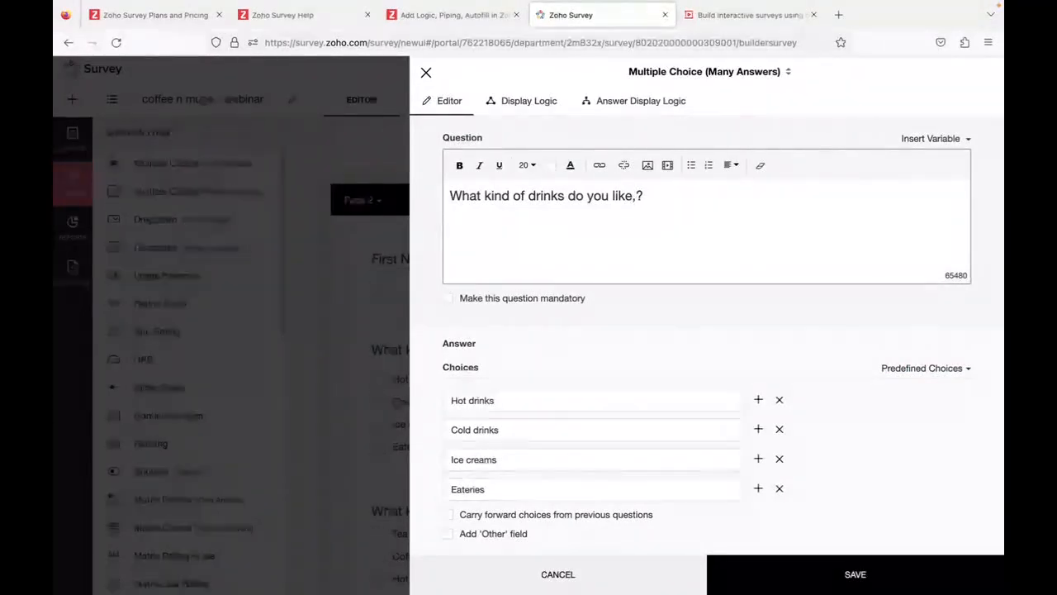
click(944, 138)
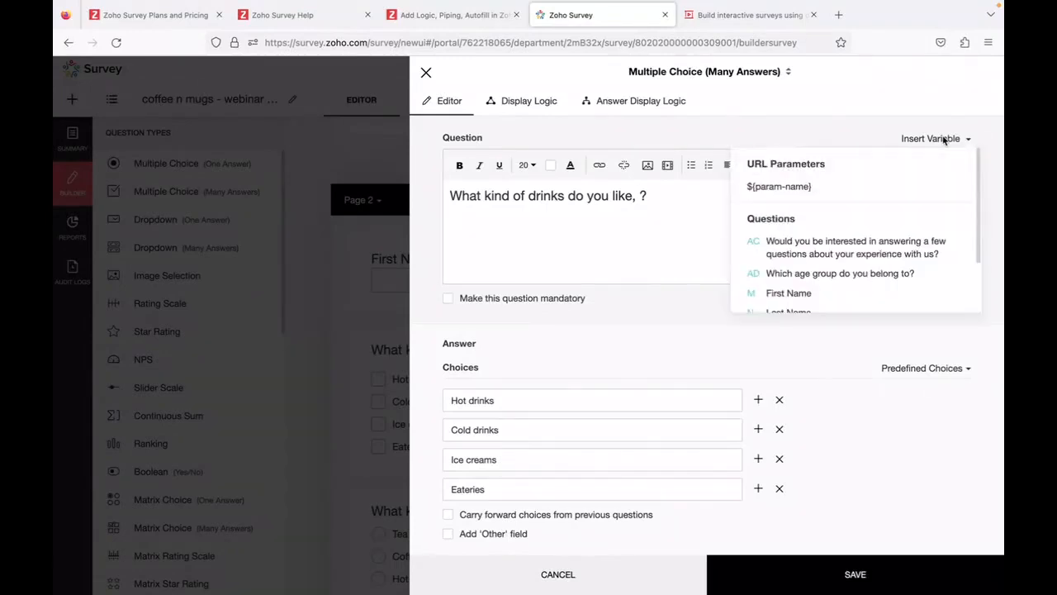
click(791, 295)
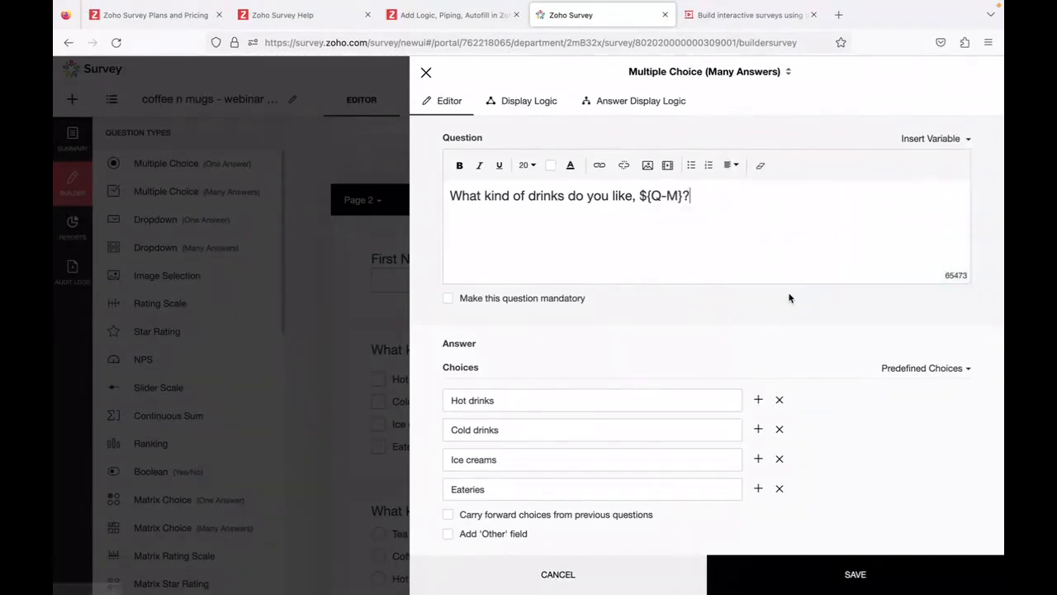
click(788, 588)
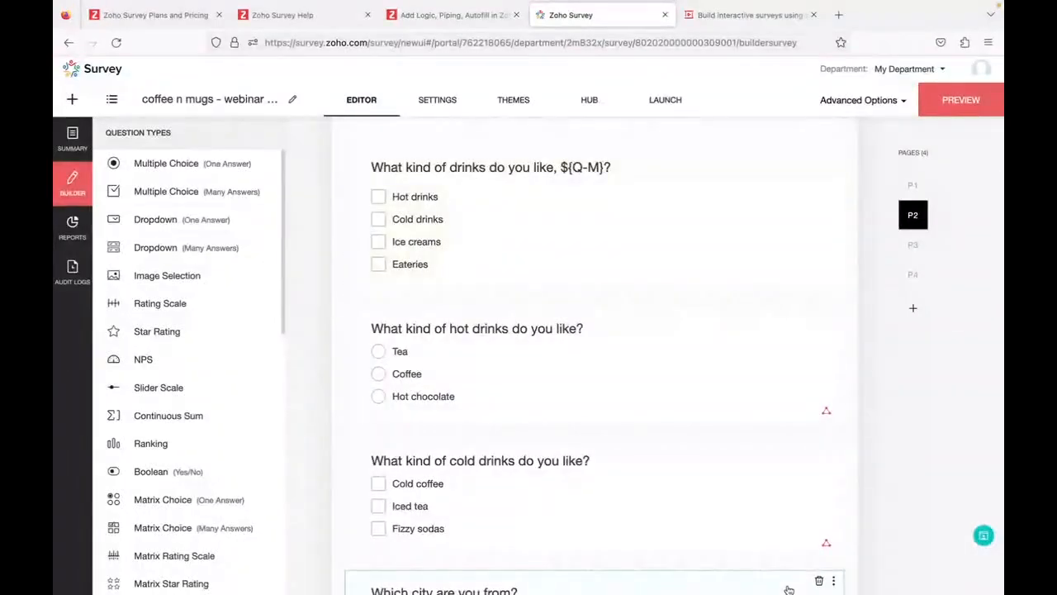
Step: Preview the survey with "Yes" and age group "26 to 35", and enter a first name on the Main page to test the piped drinks question
click(950, 100)
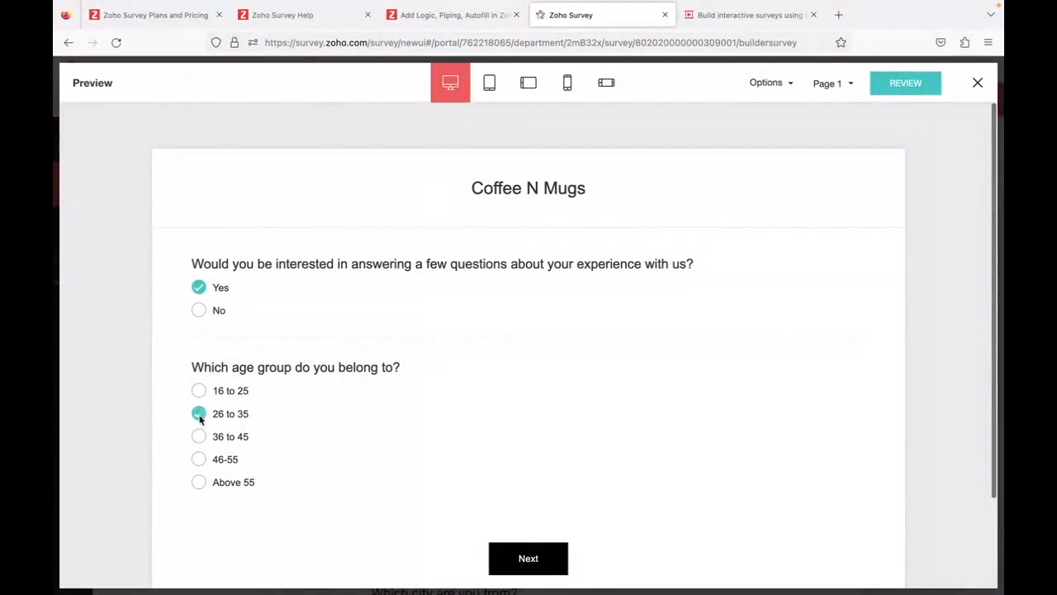
click(531, 570)
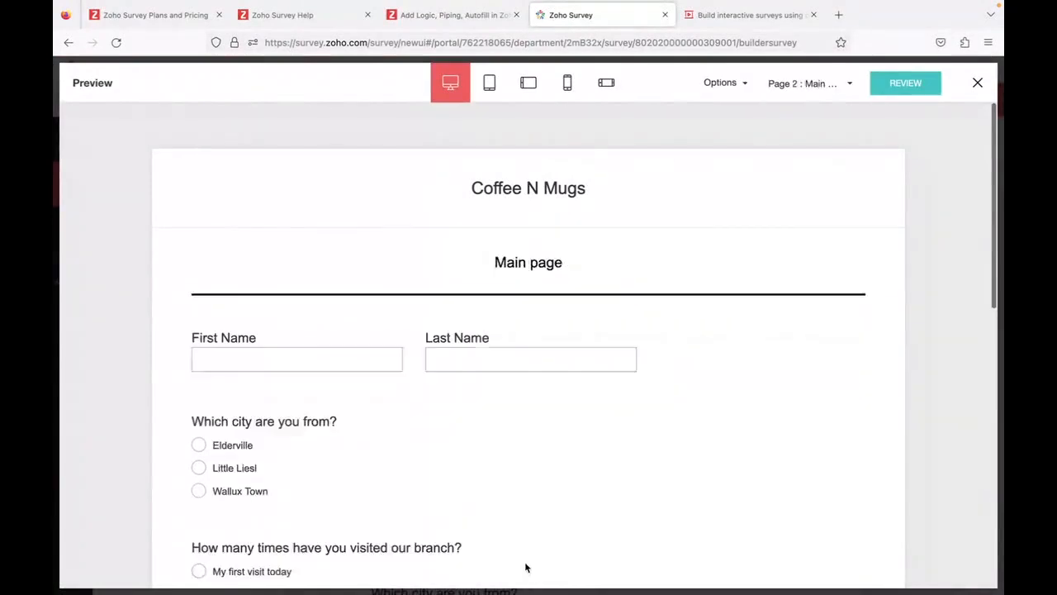
click(277, 348)
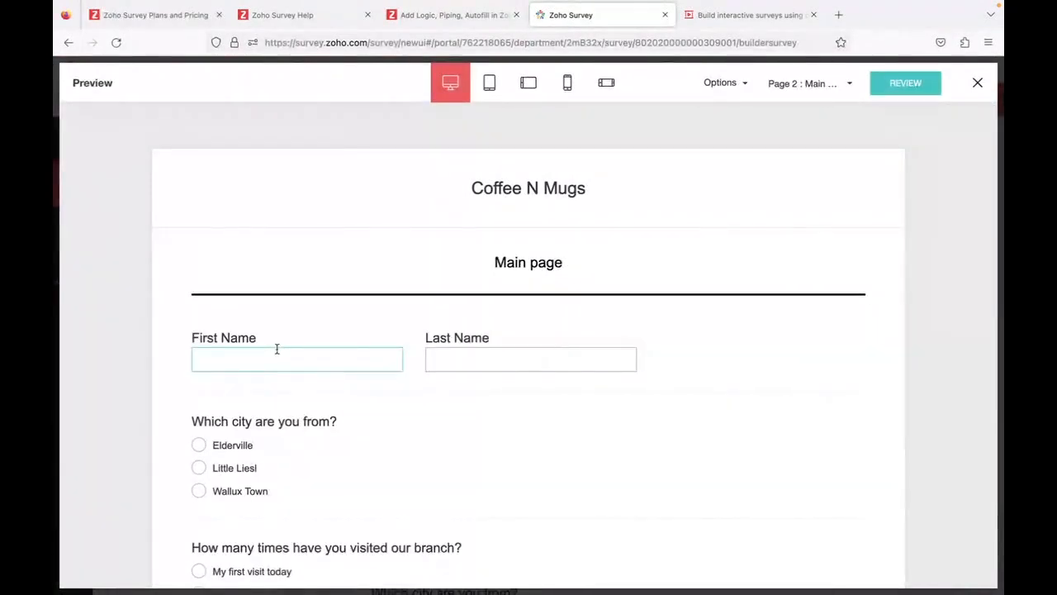
text(Mark)
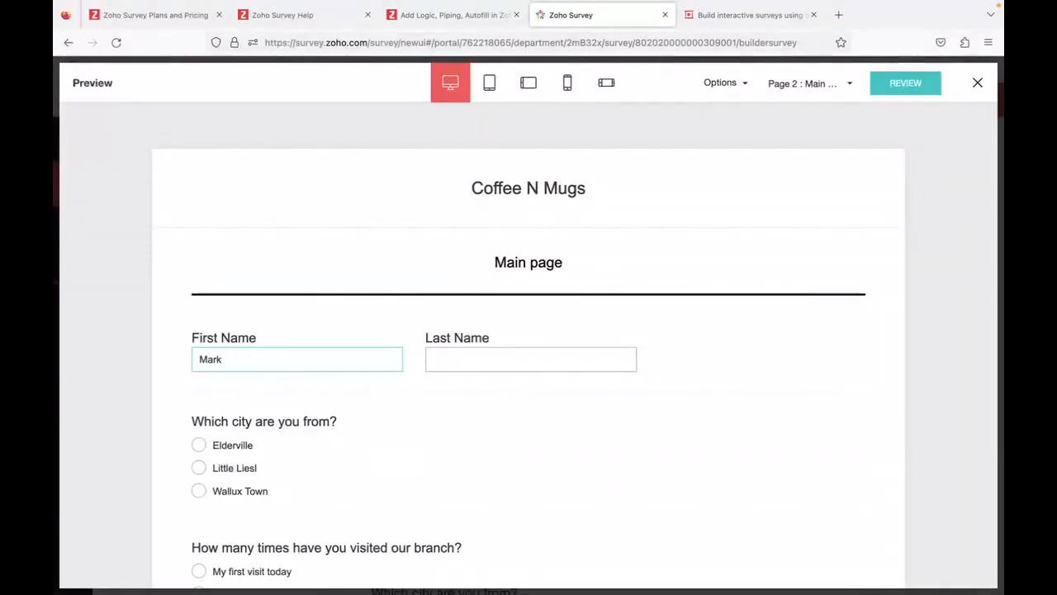
click(205, 447)
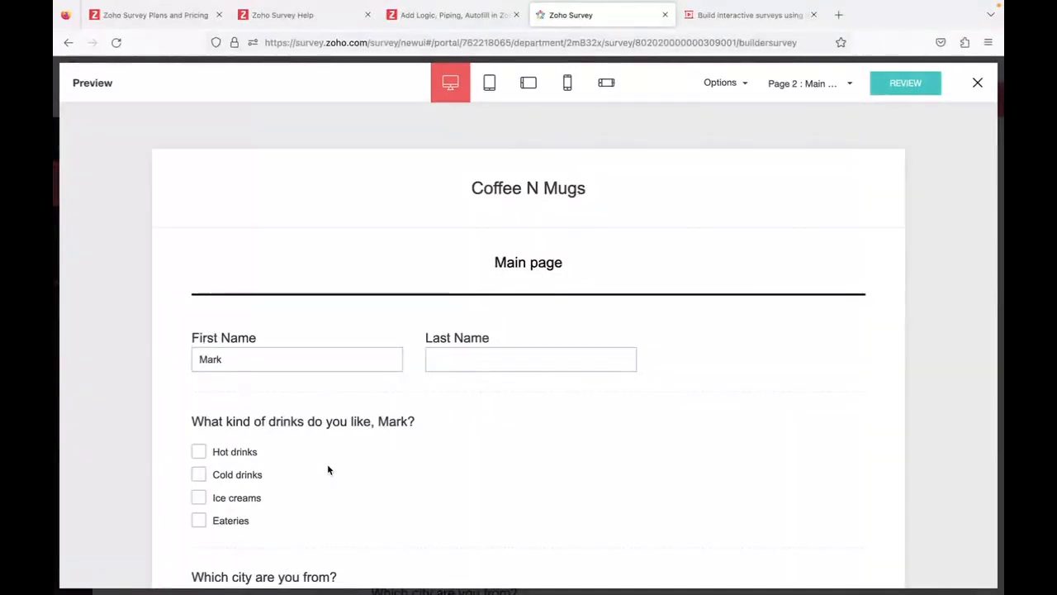
scroll(366, 517, down, 1)
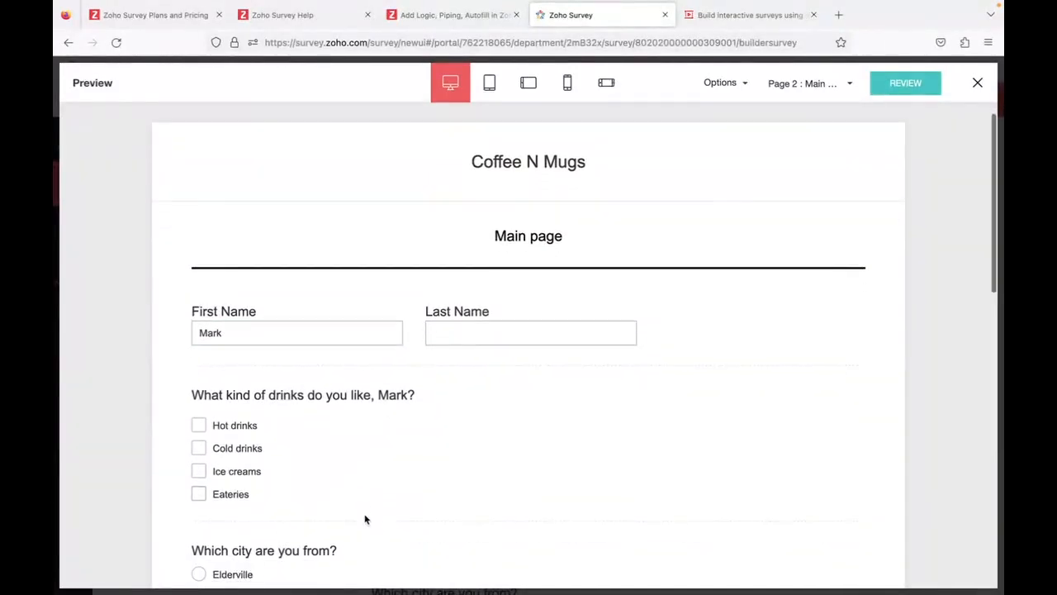
Step: Check the piped first name in the drinks question on the Main page and close the preview
scroll(366, 518, down, 1)
scroll(365, 518, up, 2)
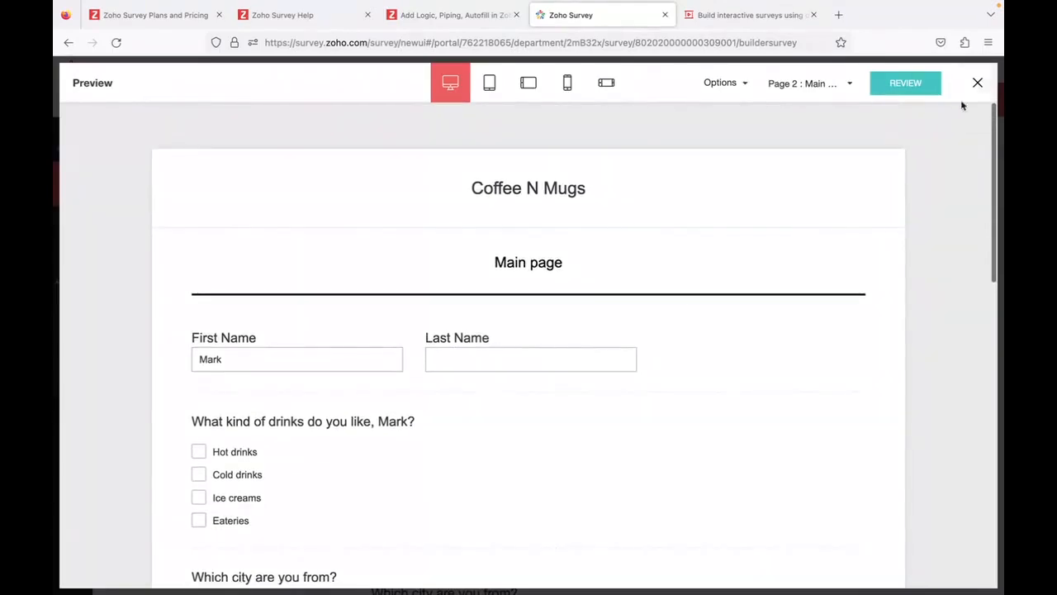
click(978, 83)
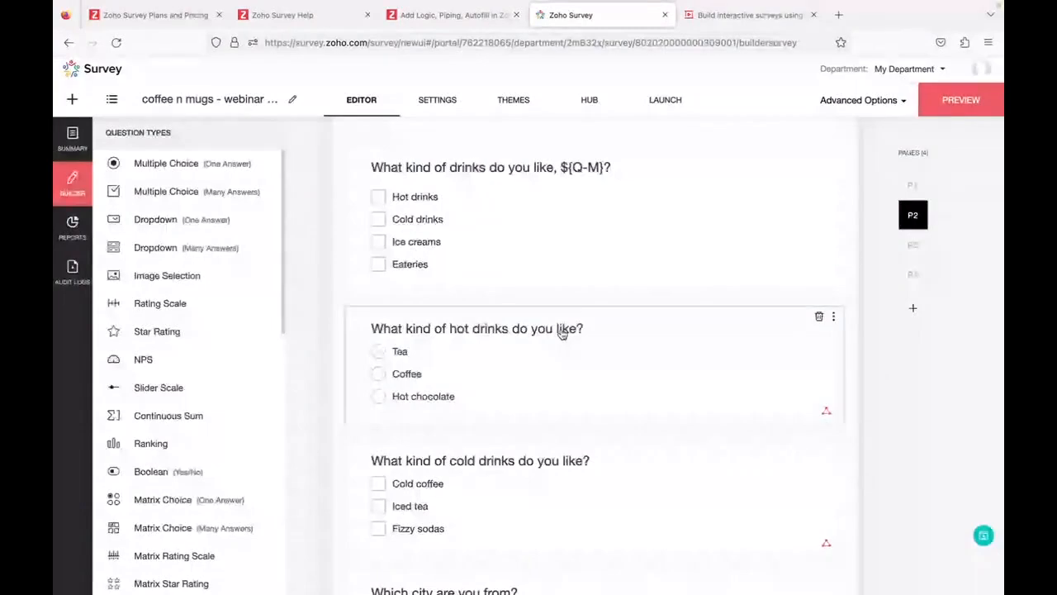
Step: Open the question "Which one of our branches did you visit?" for editing and add the word "in" after "branches"
scroll(543, 298, up, 4)
scroll(542, 297, down, 3)
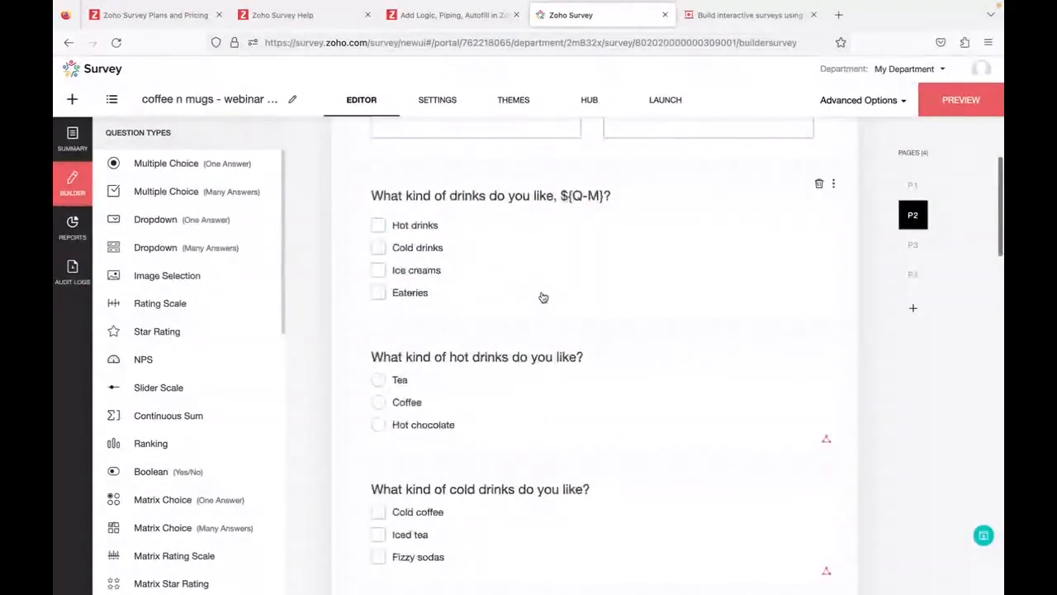
scroll(543, 298, down, 5)
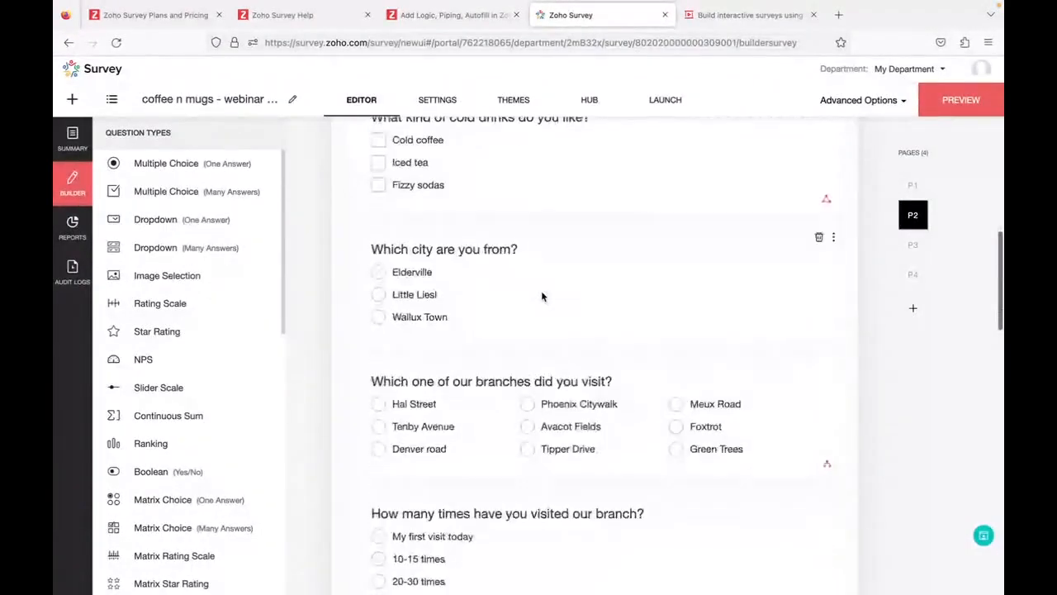
scroll(542, 297, down, 2)
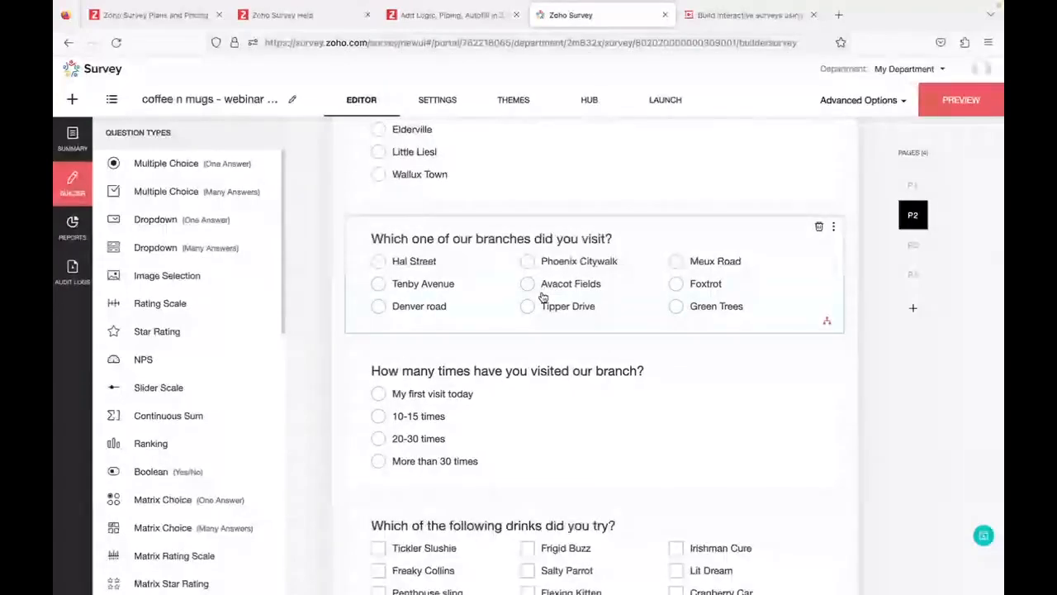
scroll(514, 397, up, 2)
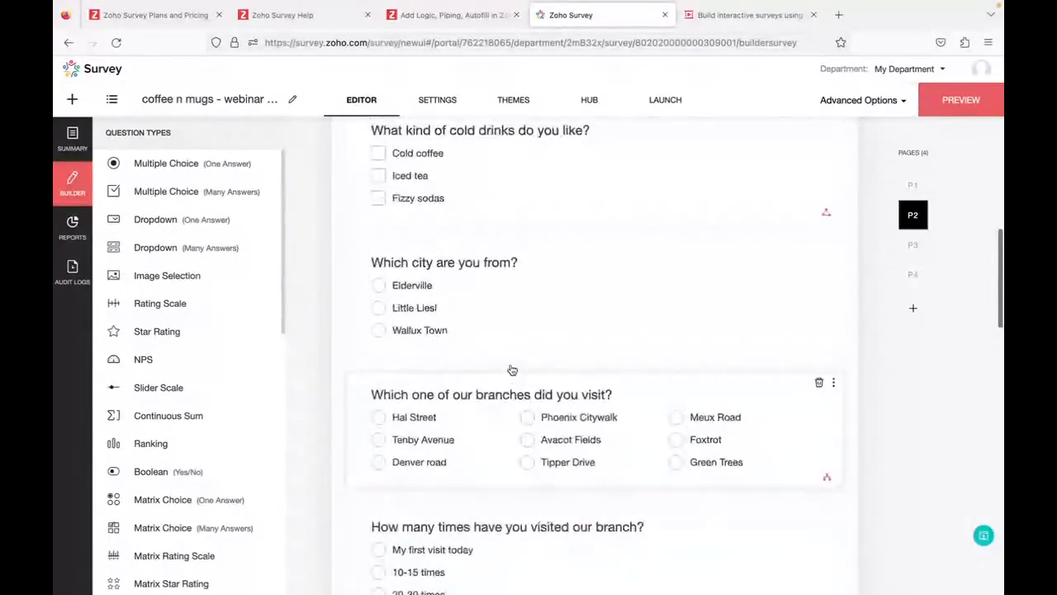
scroll(512, 369, down, 1)
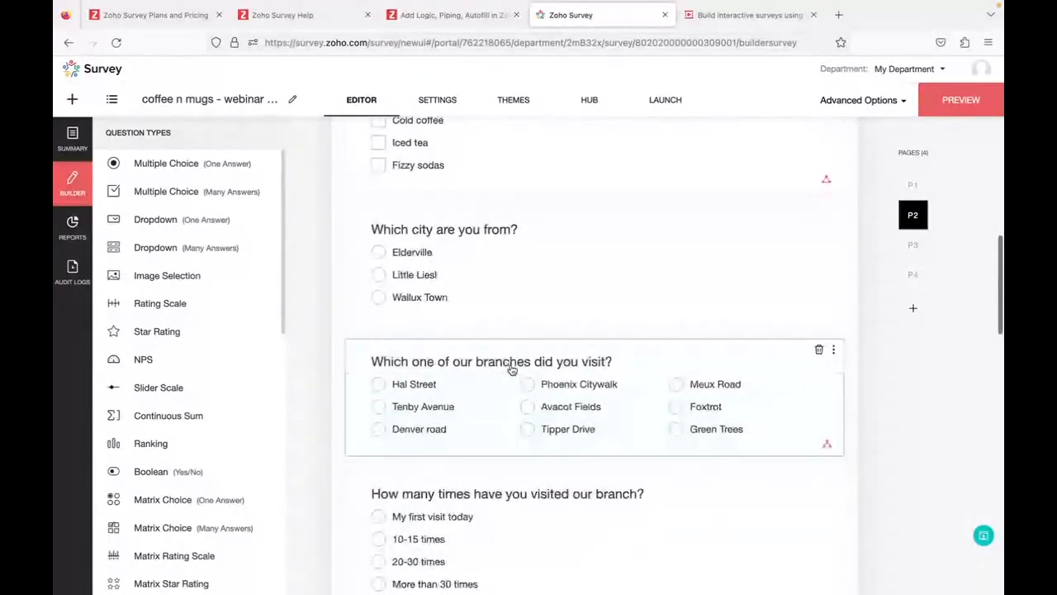
click(494, 419)
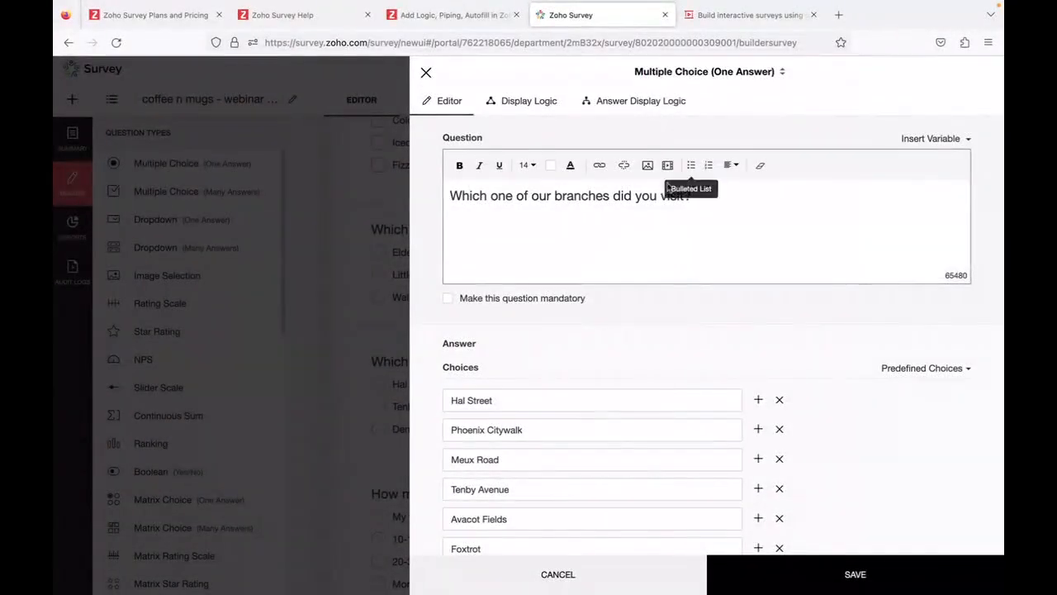
click(609, 195)
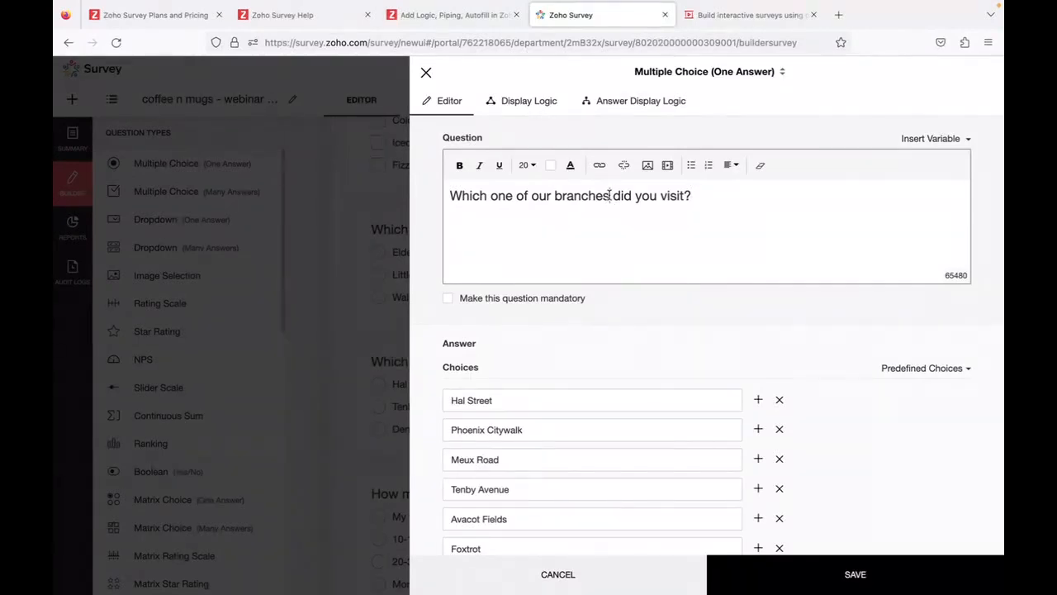
text(in)
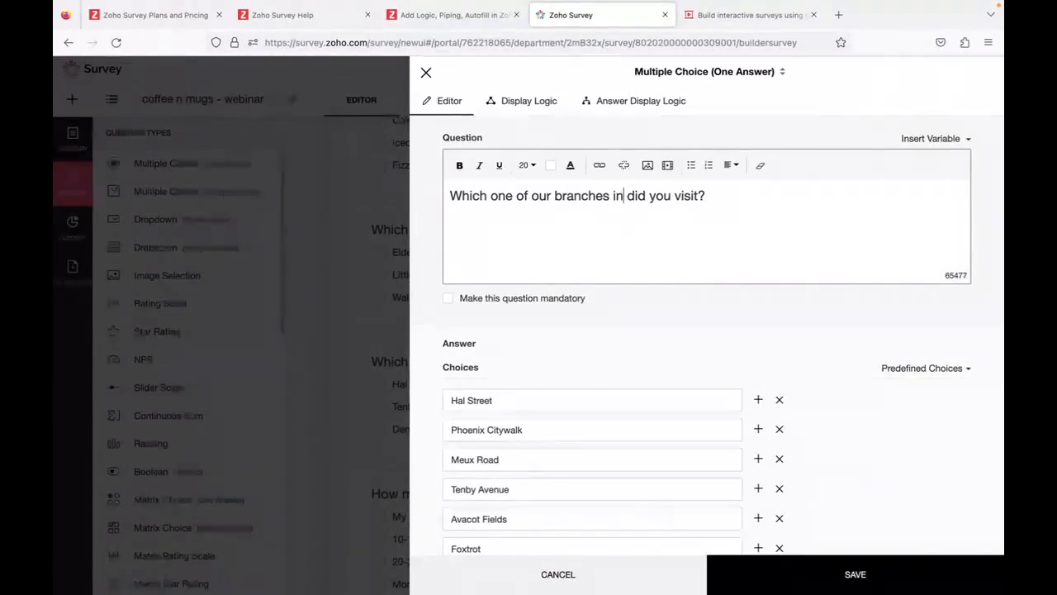
Step: Insert the "Which city are you from?" variable after "in" in the question text and save the question
click(935, 138)
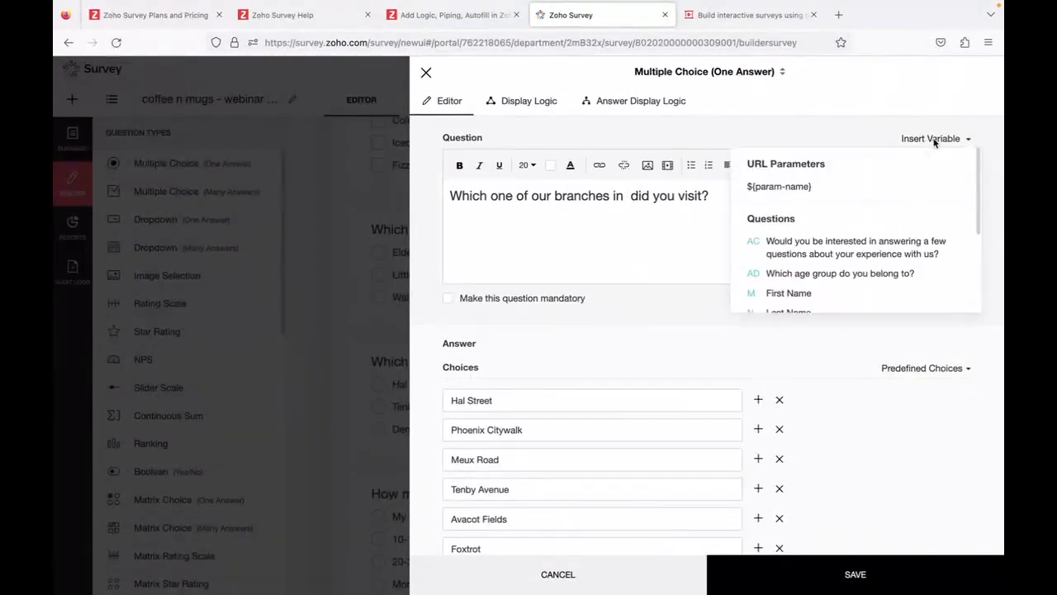
scroll(799, 294, down, 3)
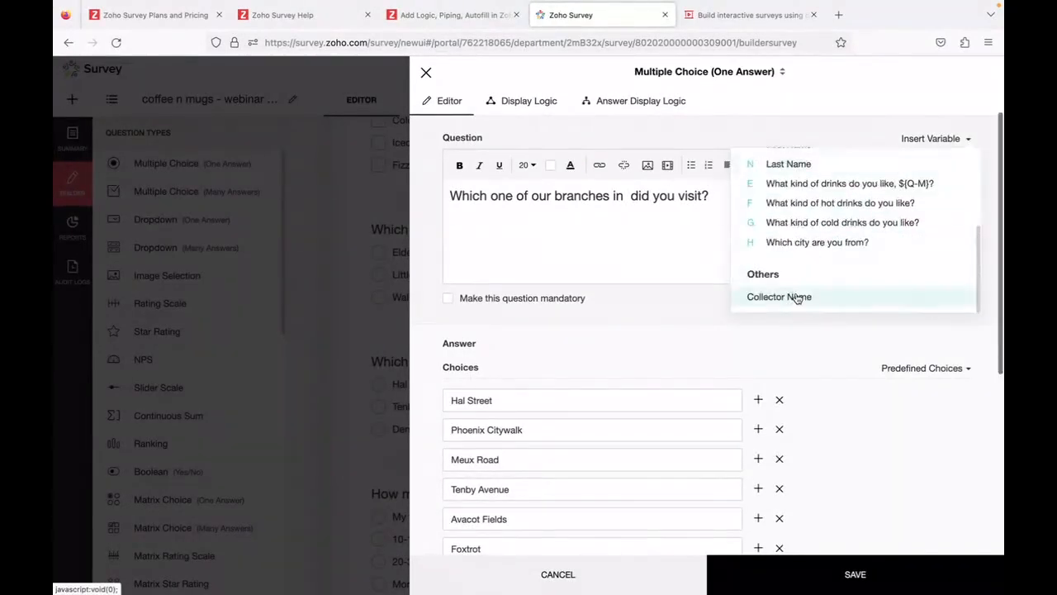
click(808, 240)
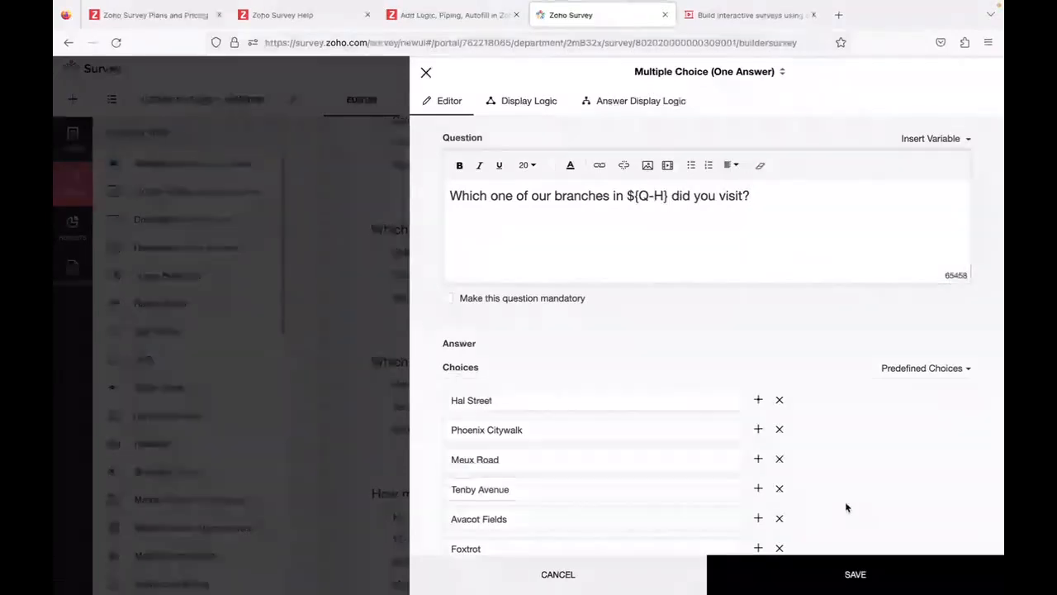
click(839, 586)
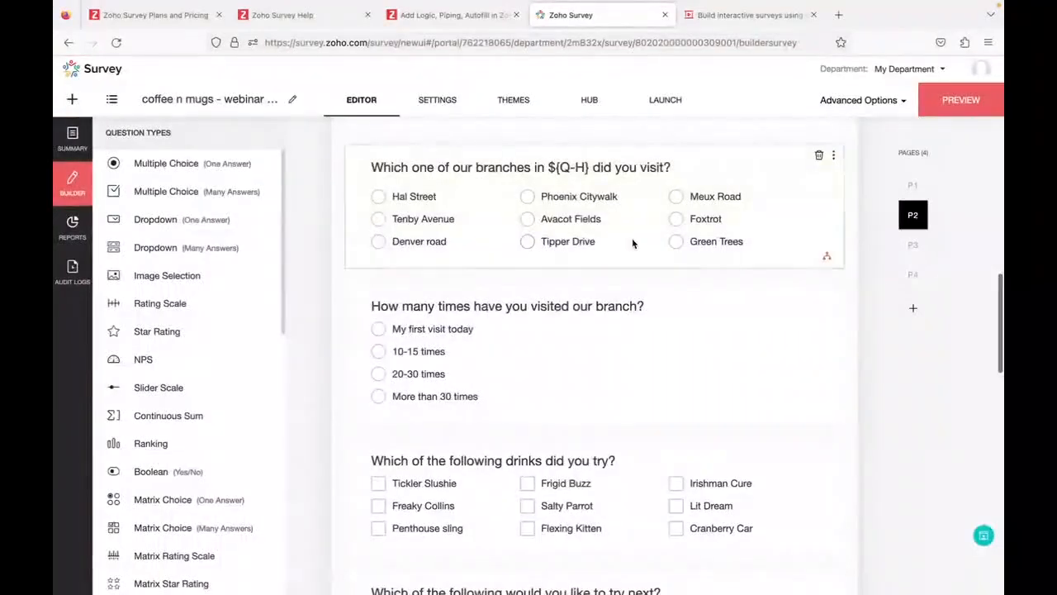
Step: Preview the survey, answer "Yes" and age group "26 to 35", and continue to the Main page
click(935, 108)
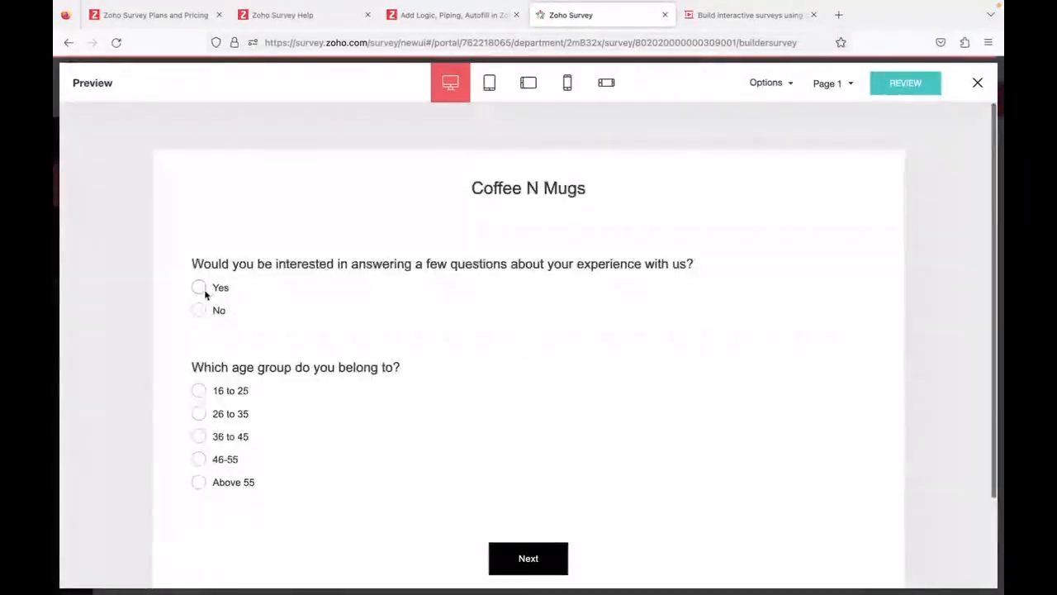
right_click(206, 288)
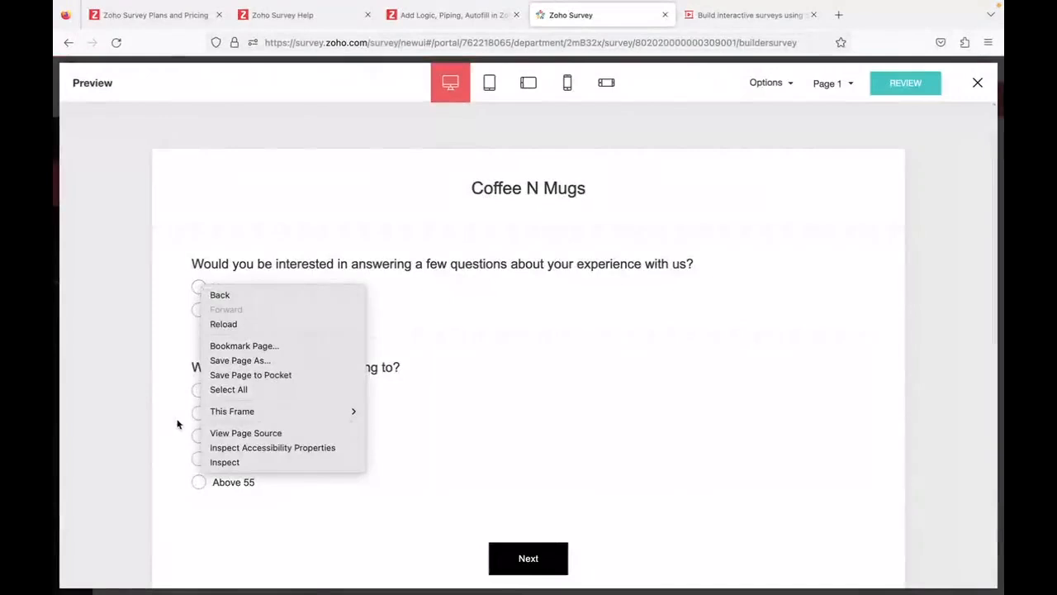
click(176, 424)
click(198, 287)
click(198, 412)
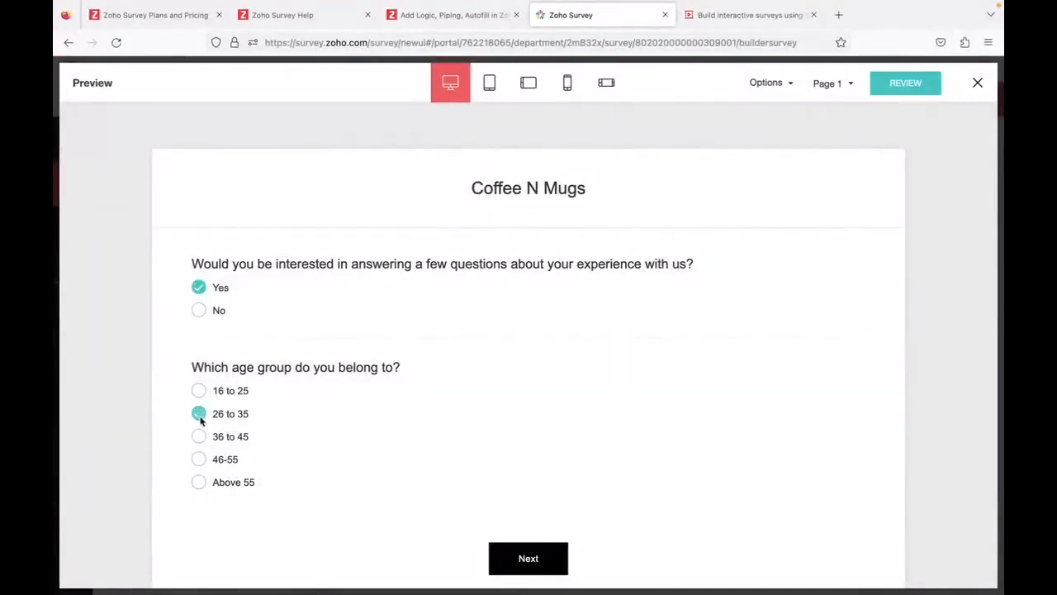
click(528, 558)
Step: Test the piped branch question by choosing the city Little Liesl and then Wallux Town, and return to the editor
scroll(385, 471, down, 4)
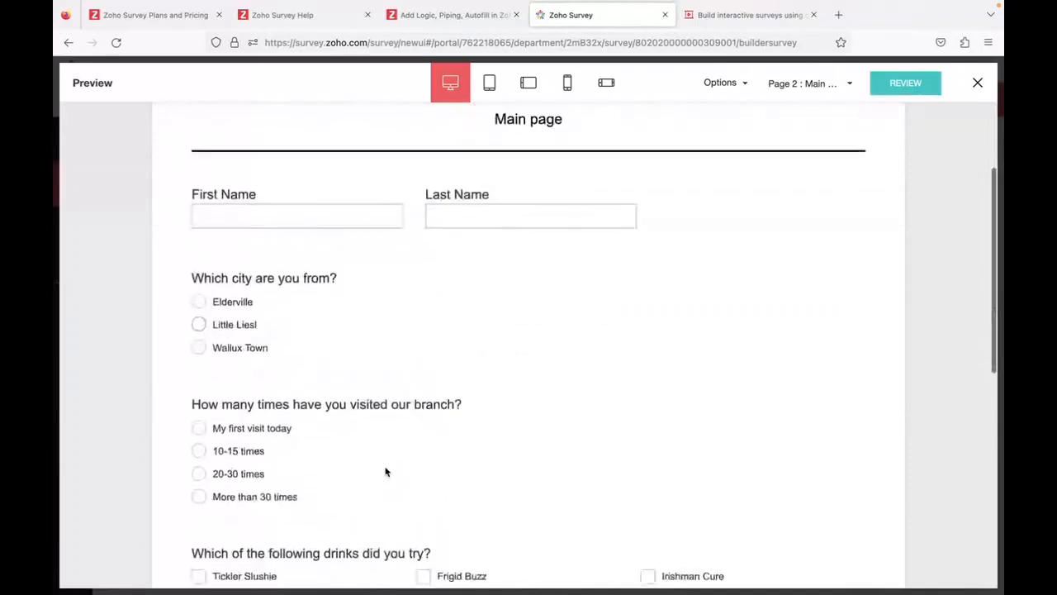
scroll(243, 328, down, 1)
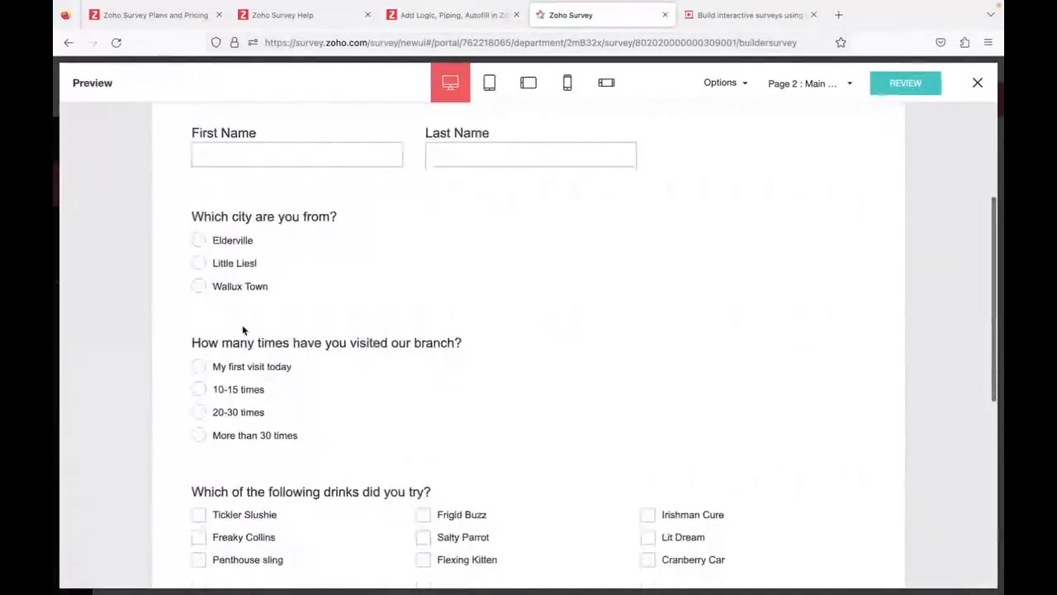
click(199, 263)
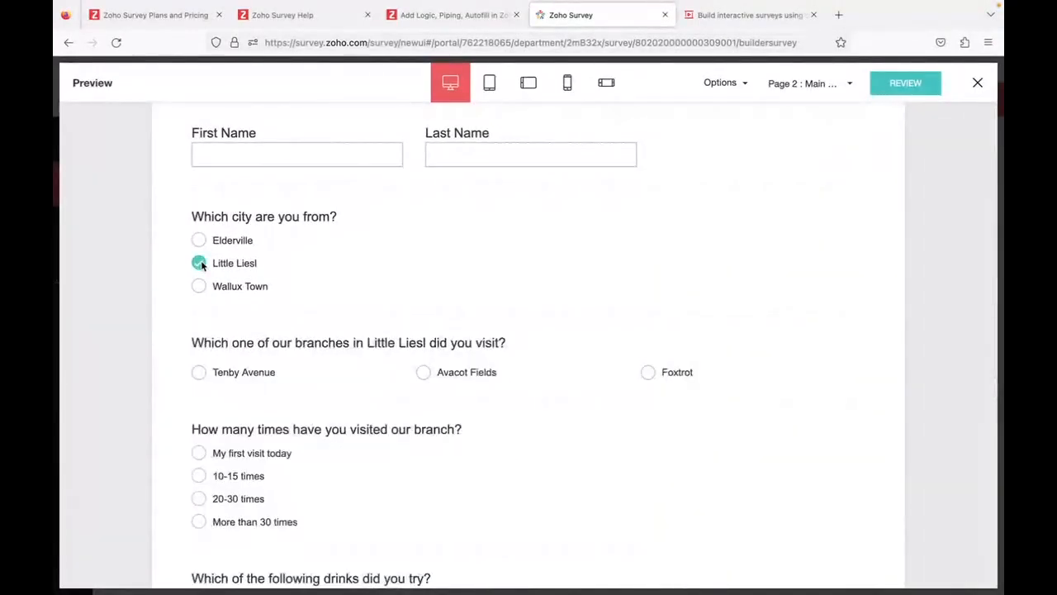
click(202, 286)
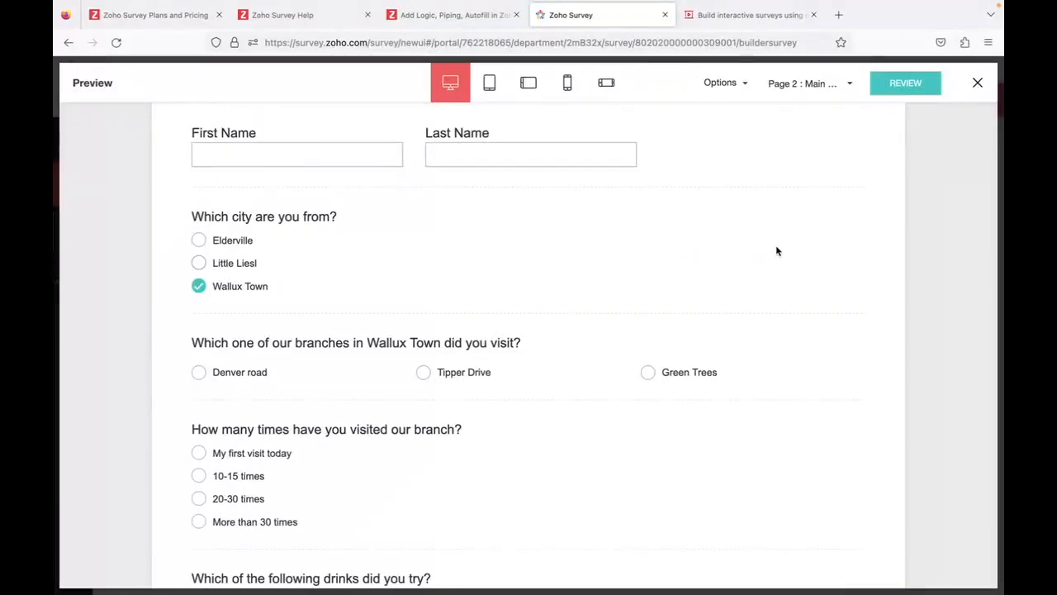
click(978, 83)
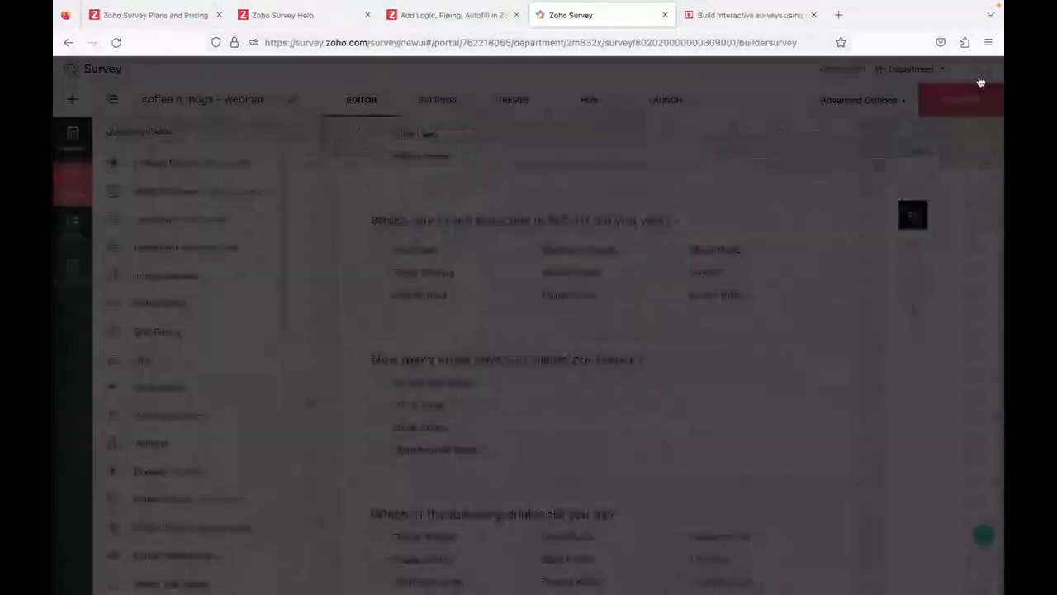
scroll(649, 318, up, 5)
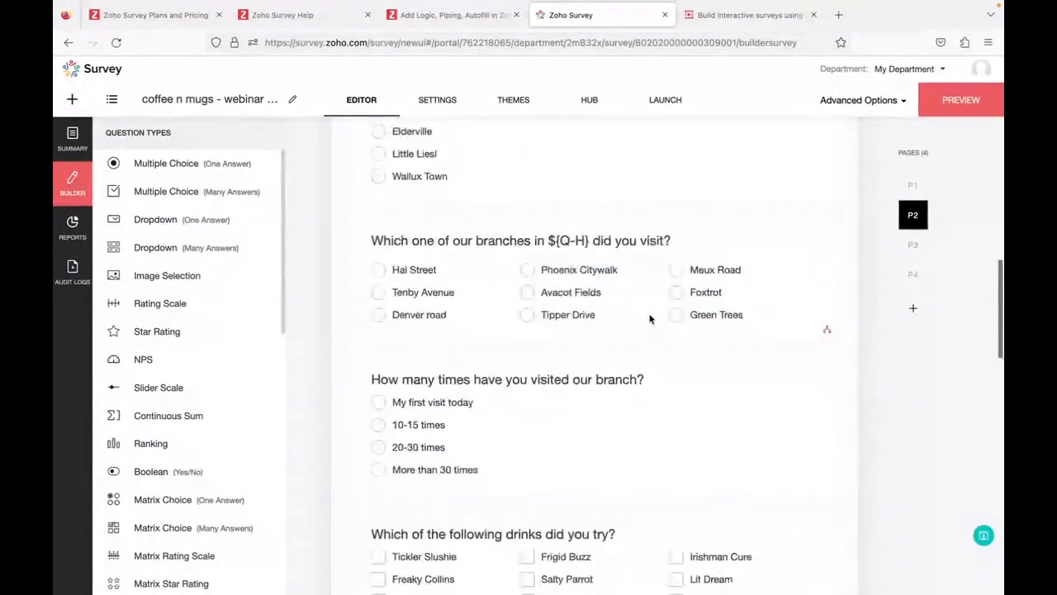
scroll(649, 319, up, 1)
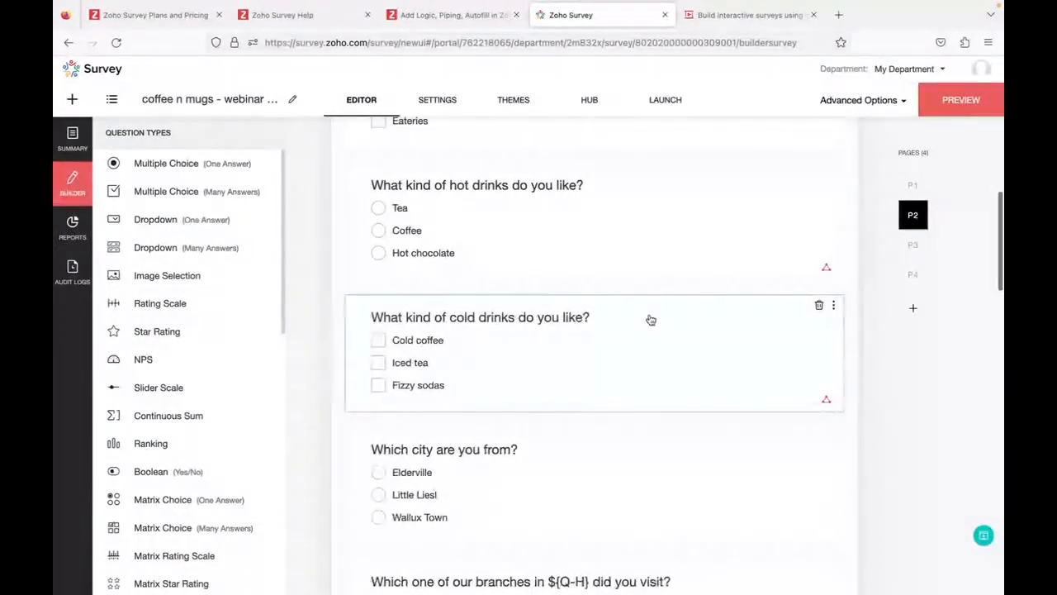